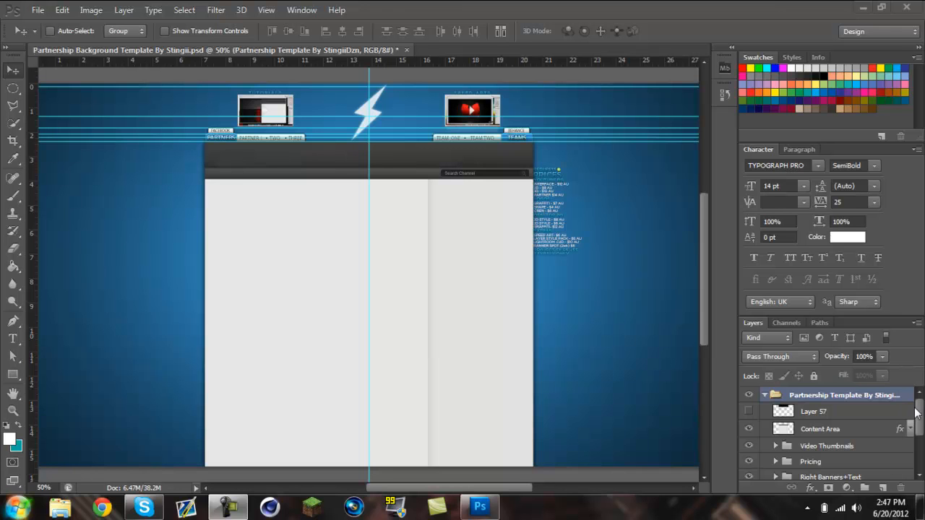
- Preview the header with Layer 57 shown, and hide that layer again
{"action": "mouse_move", "coordinate": [920, 416]}
{"action": "left_mouse_down"}
{"action": "mouse_move", "coordinate": [920, 442]}
{"action": "mouse_move", "coordinate": [918, 414]}
{"action": "left_mouse_up"}
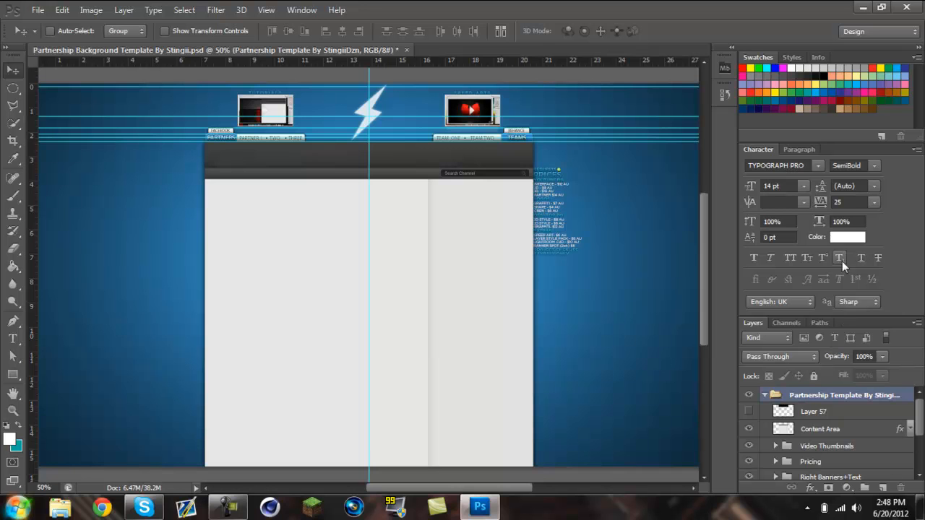
{"action": "left_click", "coordinate": [834, 411]}
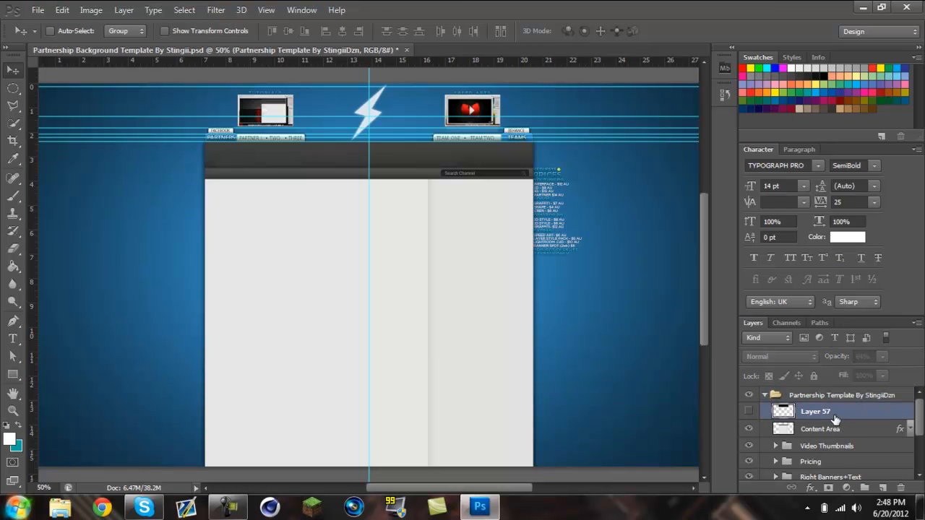
{"action": "left_click", "coordinate": [749, 410]}
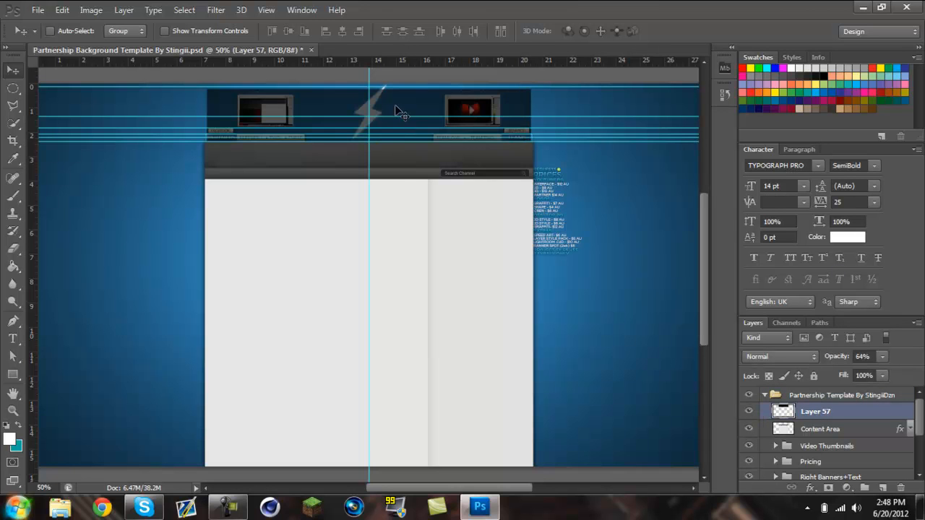
{"action": "left_click", "coordinate": [748, 411]}
- Expand the Video Thumbnails group and move the first Play Button layer slightly to reposition it on the Speed Arts thumbnail
{"action": "left_click", "coordinate": [775, 446]}
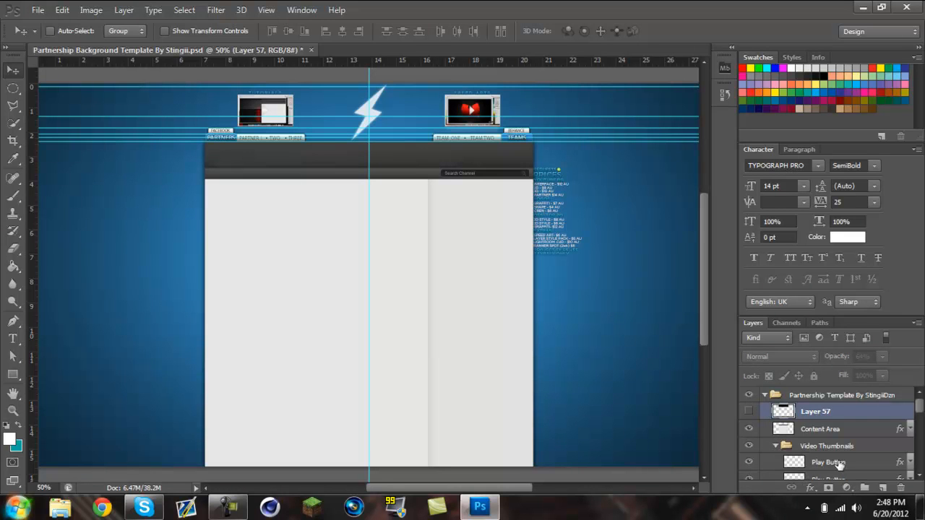
{"action": "left_click", "coordinate": [831, 462]}
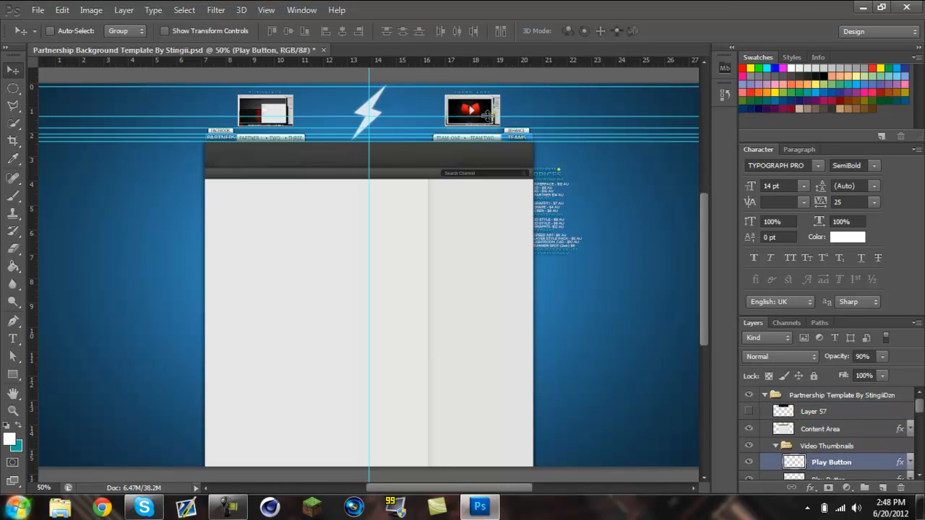
{"action": "key", "text": "ctrl+plus"}
{"action": "key", "text": "ctrl+plus"}
{"action": "key", "text": "ctrl+plus"}
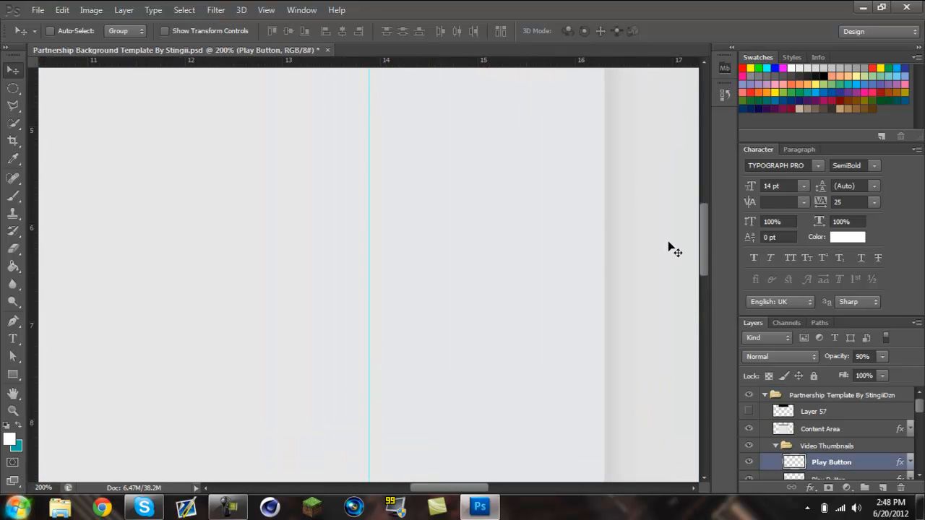
{"action": "scroll", "coordinate": [666, 242], "scroll_direction": "up", "scroll_amount": 10}
{"action": "scroll", "coordinate": [654, 233], "scroll_direction": "up", "scroll_amount": 2}
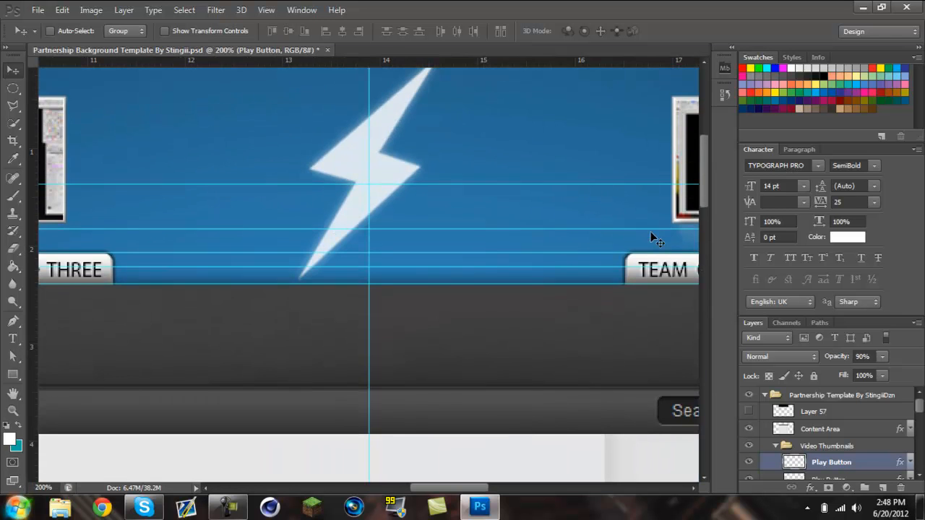
{"action": "left_click_drag", "start_coordinate": [468, 488], "coordinate": [518, 488]}
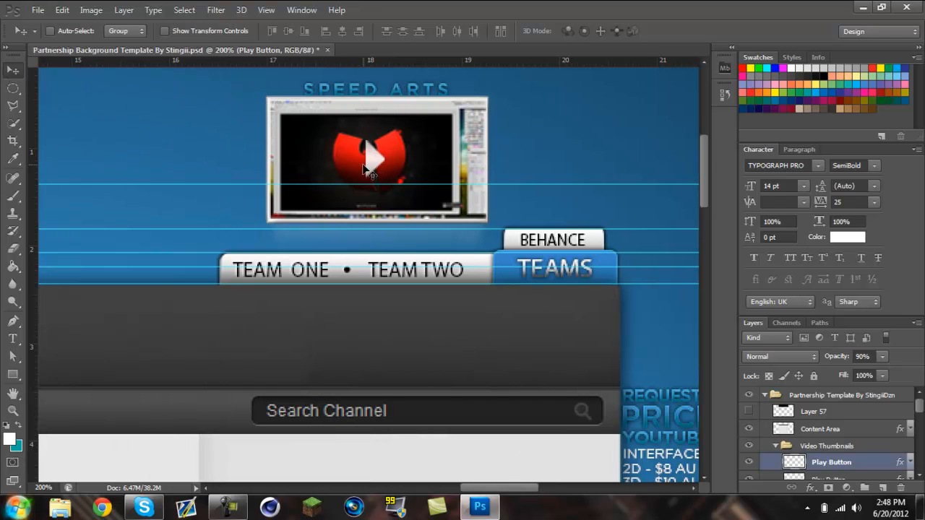
{"action": "mouse_move", "coordinate": [372, 150]}
{"action": "left_mouse_down"}
{"action": "mouse_move", "coordinate": [289, 148]}
{"action": "mouse_move", "coordinate": [268, 144]}
{"action": "mouse_move", "coordinate": [261, 131]}
{"action": "mouse_move", "coordinate": [362, 145]}
{"action": "mouse_move", "coordinate": [371, 160]}
{"action": "left_mouse_up"}
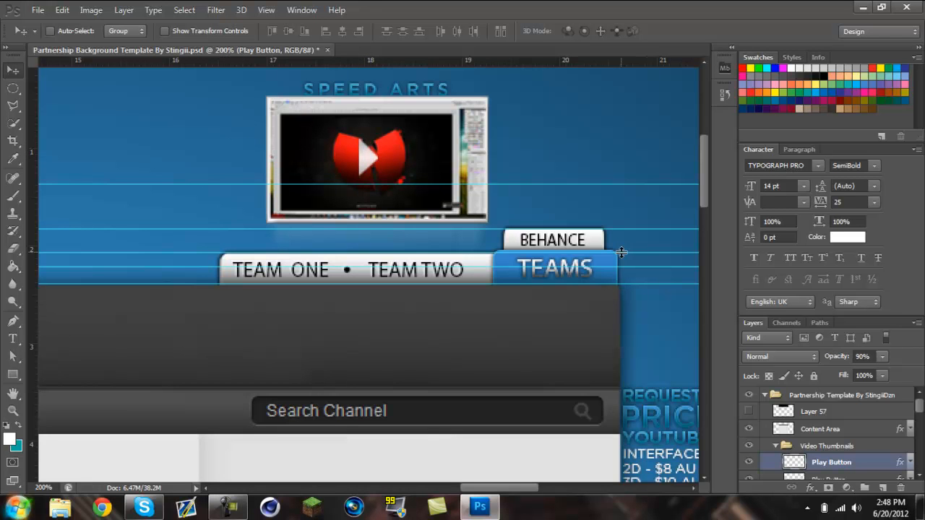
- Select the YOUR SCREENCAP layer and adjust its position slightly within the Speed Arts thumbnail
{"action": "key", "text": "ctrl+minus"}
{"action": "key", "text": "ctrl+minus"}
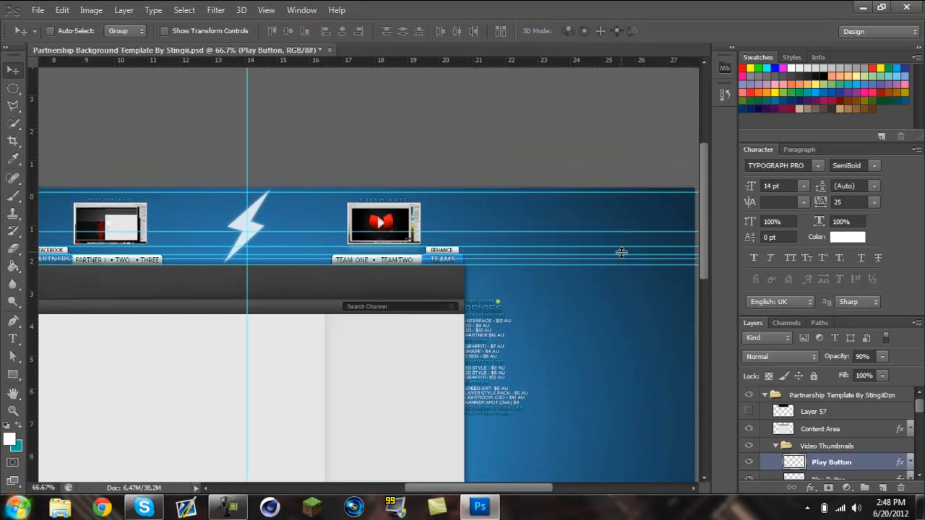
{"action": "key", "text": "ctrl+minus"}
{"action": "left_click_drag", "start_coordinate": [532, 489], "coordinate": [527, 491]}
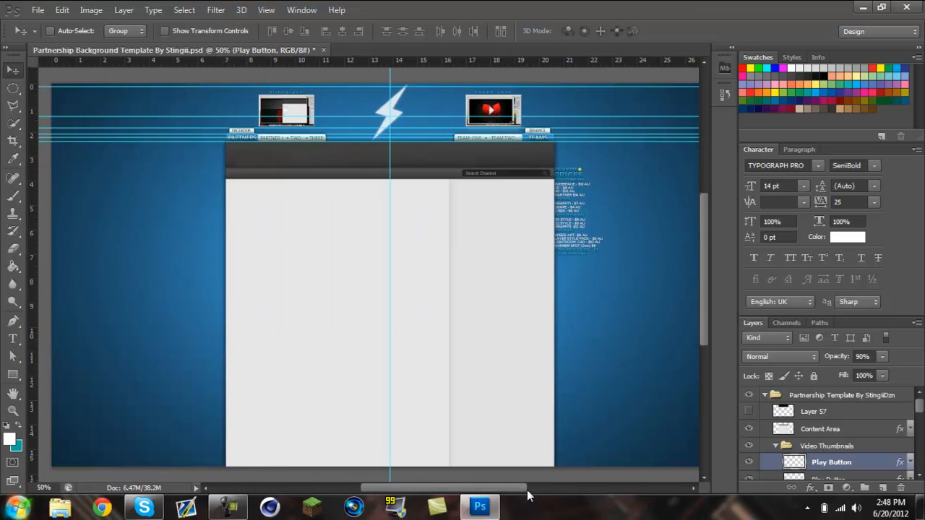
{"action": "scroll", "coordinate": [831, 455], "scroll_direction": "down", "scroll_amount": 3}
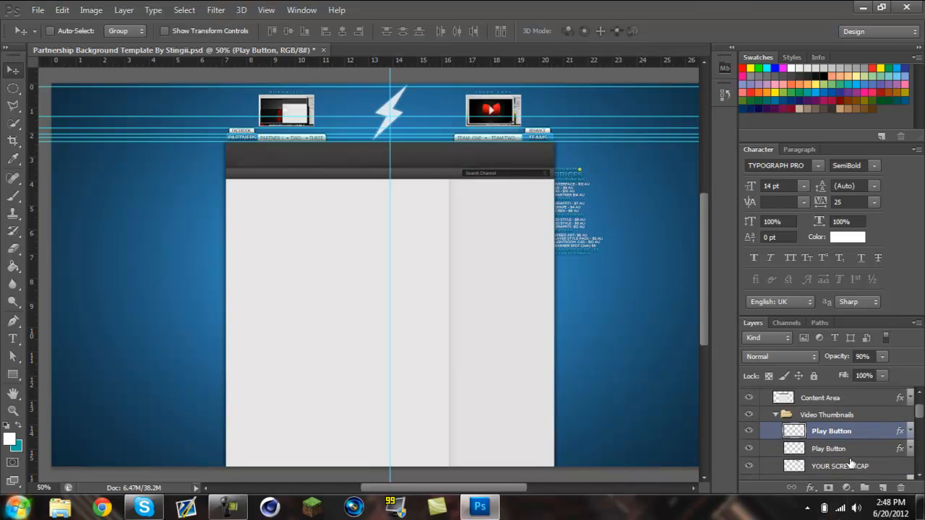
{"action": "left_click", "coordinate": [851, 438]}
{"action": "mouse_move", "coordinate": [480, 114]}
{"action": "left_mouse_down"}
{"action": "mouse_move", "coordinate": [188, 109]}
{"action": "mouse_move", "coordinate": [144, 215]}
{"action": "mouse_move", "coordinate": [418, 117]}
{"action": "mouse_move", "coordinate": [491, 116]}
{"action": "left_mouse_up"}
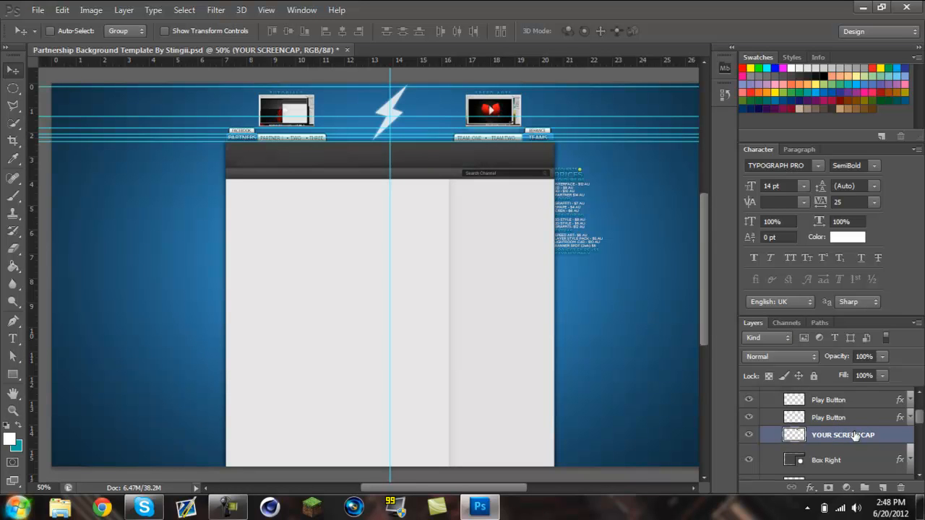
{"action": "key", "text": "ctrl+1"}
{"action": "scroll", "coordinate": [677, 239], "scroll_direction": "up", "scroll_amount": 5}
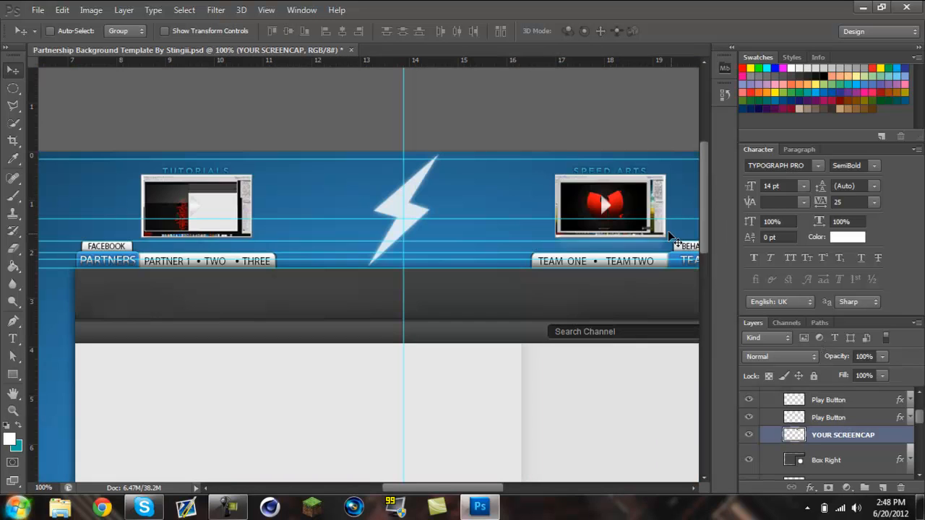
{"action": "mouse_move", "coordinate": [652, 212]}
{"action": "left_mouse_down"}
{"action": "mouse_move", "coordinate": [567, 211]}
{"action": "mouse_move", "coordinate": [484, 253]}
{"action": "mouse_move", "coordinate": [611, 214]}
{"action": "mouse_move", "coordinate": [651, 214]}
{"action": "left_mouse_up"}
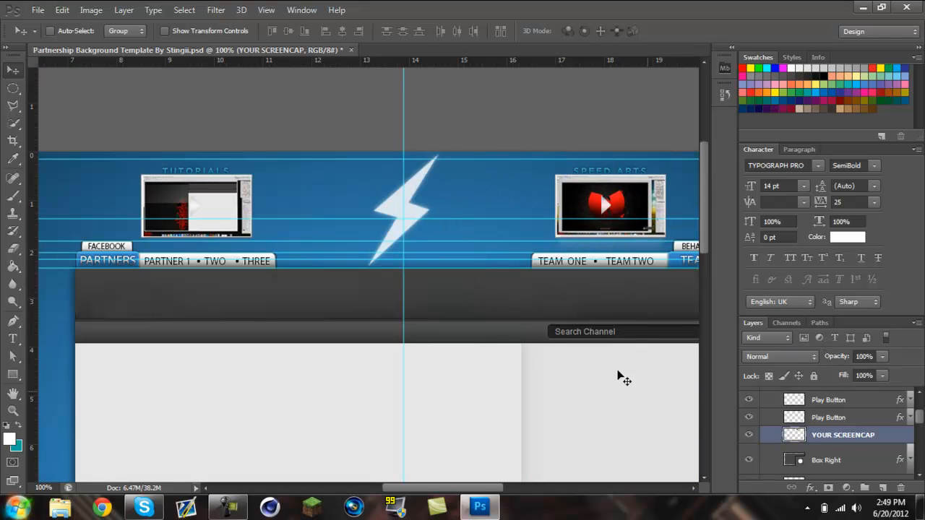
- Switch the marquee tool to the Rectangular Marquee Tool
{"action": "key", "text": "ctrl+minus"}
{"action": "key", "text": "ctrl+minus"}
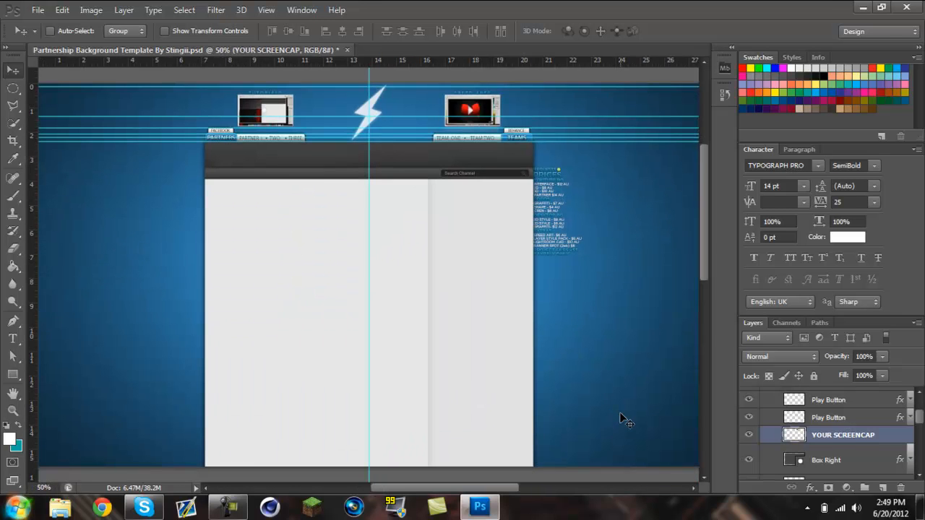
{"action": "left_click", "coordinate": [11, 107]}
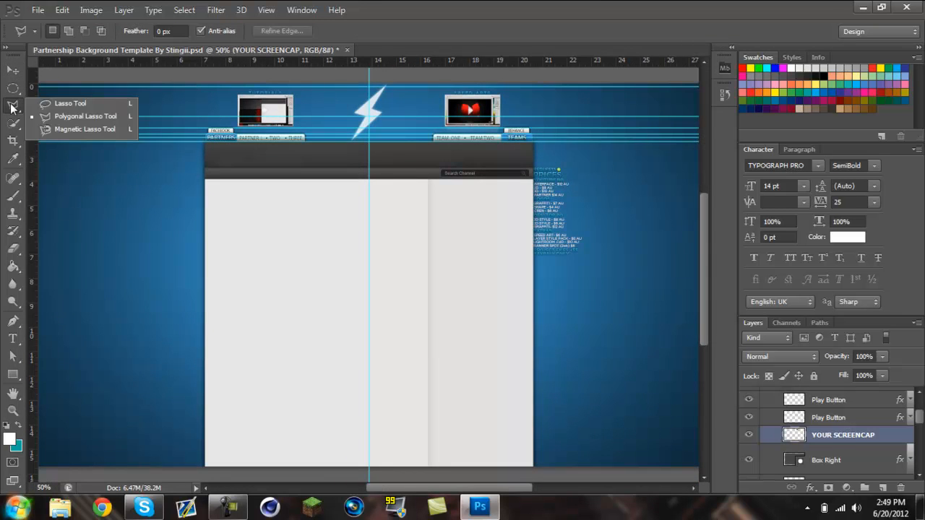
{"action": "left_click", "coordinate": [11, 88]}
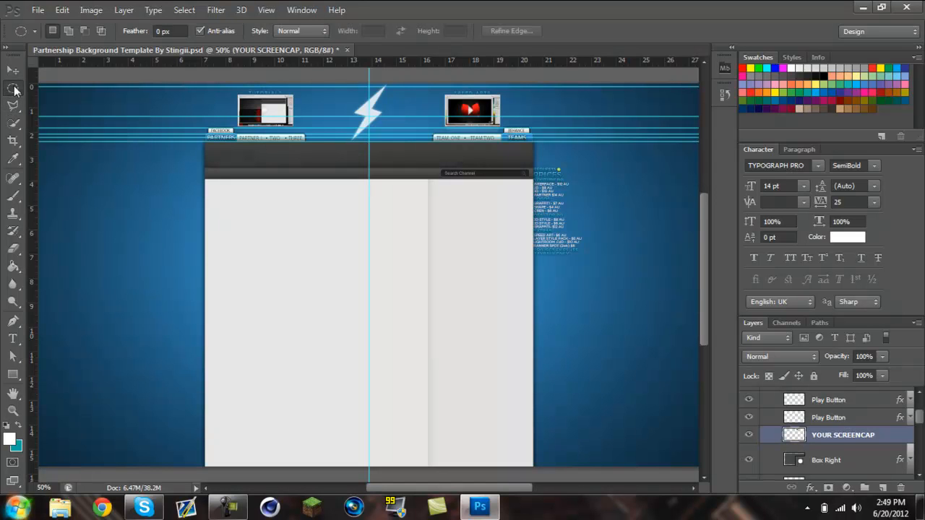
{"action": "left_click", "coordinate": [13, 90]}
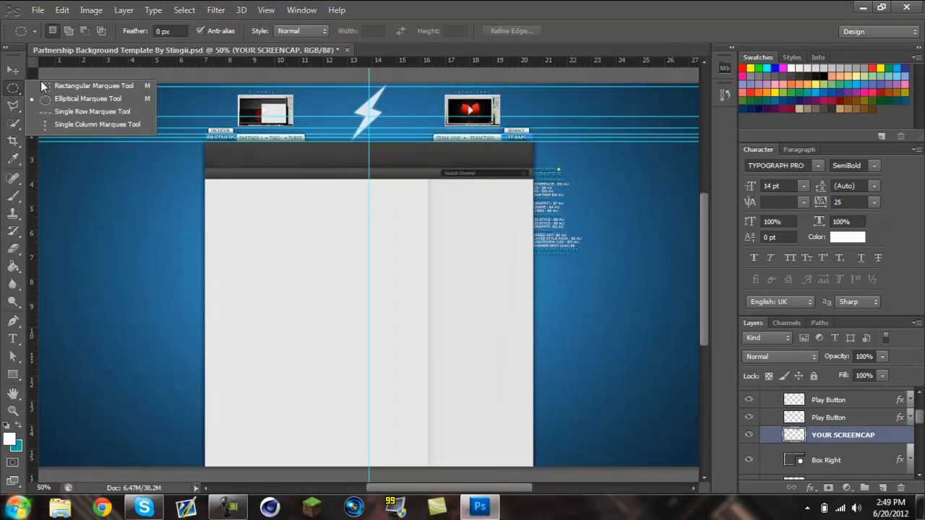
{"action": "left_click", "coordinate": [86, 85]}
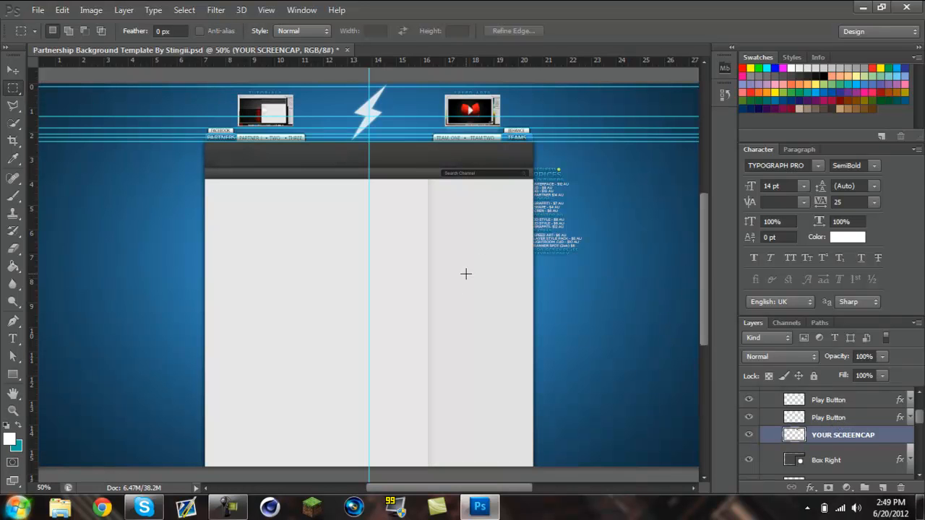
- Move the YOUR SCREENCAP image off the Speed Arts thumbnail onto the lightning bolt in the header's centre
{"action": "key", "text": "ctrl+plus"}
{"action": "key", "text": "ctrl+plus"}
{"action": "scroll", "coordinate": [603, 282], "scroll_direction": "up", "scroll_amount": 5}
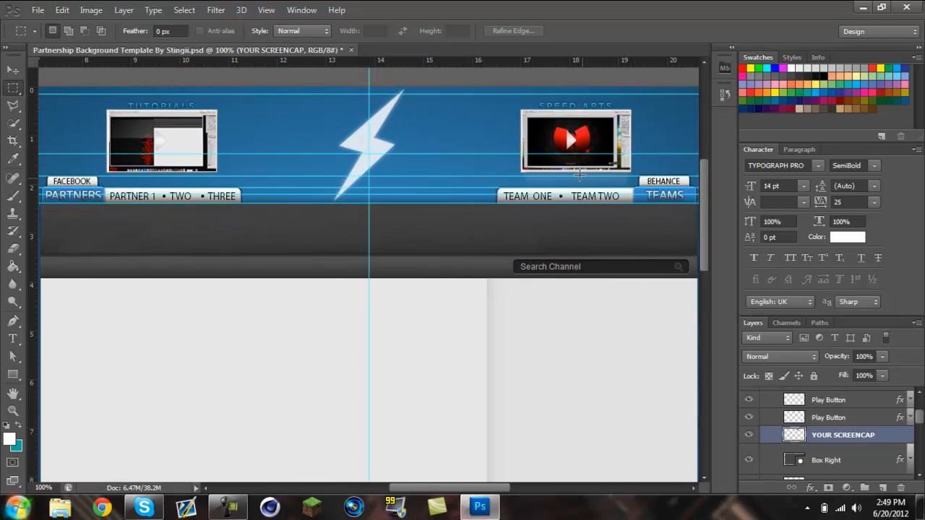
{"action": "left_click", "coordinate": [13, 70]}
{"action": "left_click_drag", "start_coordinate": [618, 135], "coordinate": [410, 135]}
- Select a rectangular area over the upper-left part of the moved screencap with the Rectangular Marquee and delete it
{"action": "left_click", "coordinate": [14, 88]}
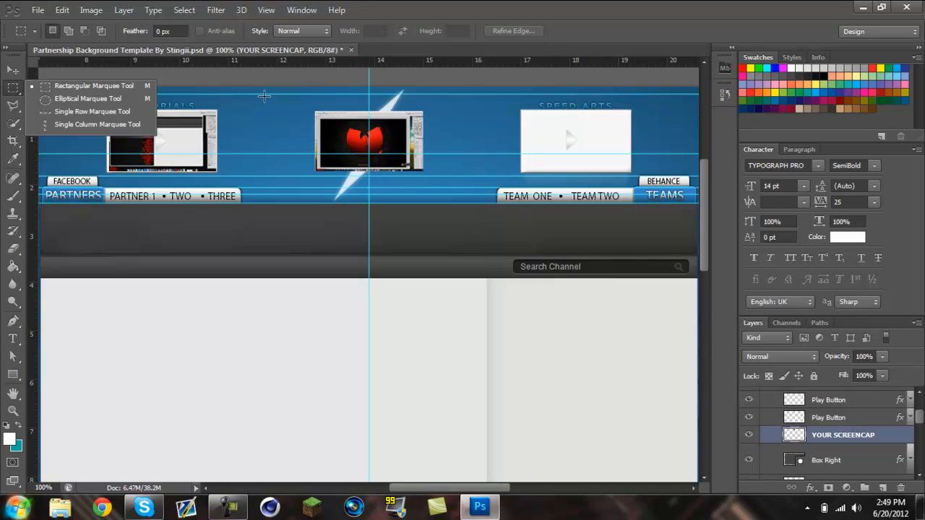
{"action": "left_click_drag", "start_coordinate": [310, 110], "coordinate": [375, 151]}
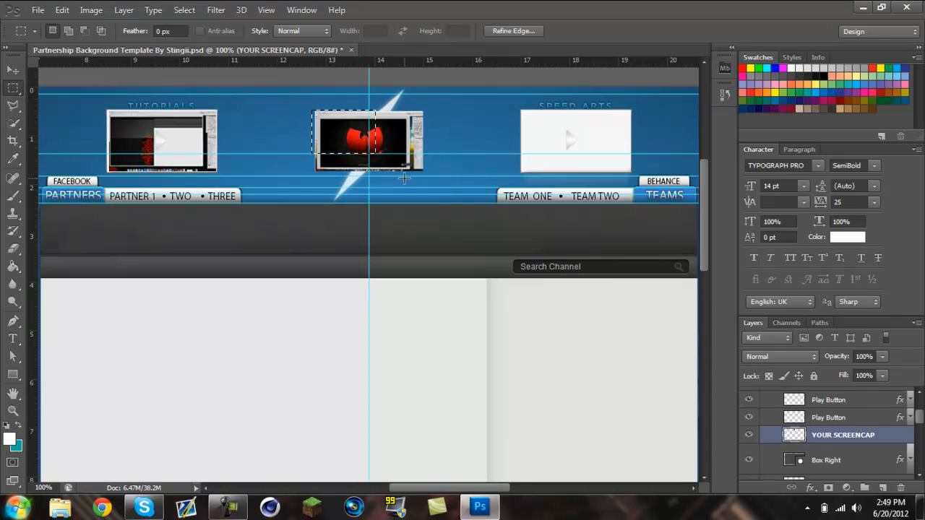
{"action": "key", "text": "Delete"}
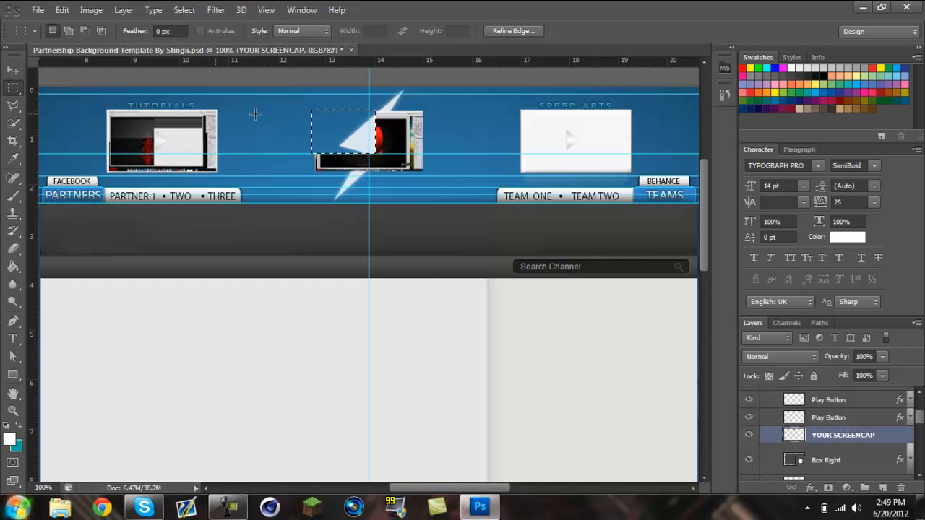
- Deselect the rectangle and move the remaining screencap piece slightly up and to the right
{"action": "left_click", "coordinate": [331, 136]}
{"action": "left_click", "coordinate": [13, 70]}
{"action": "left_click_drag", "start_coordinate": [398, 123], "coordinate": [414, 135]}
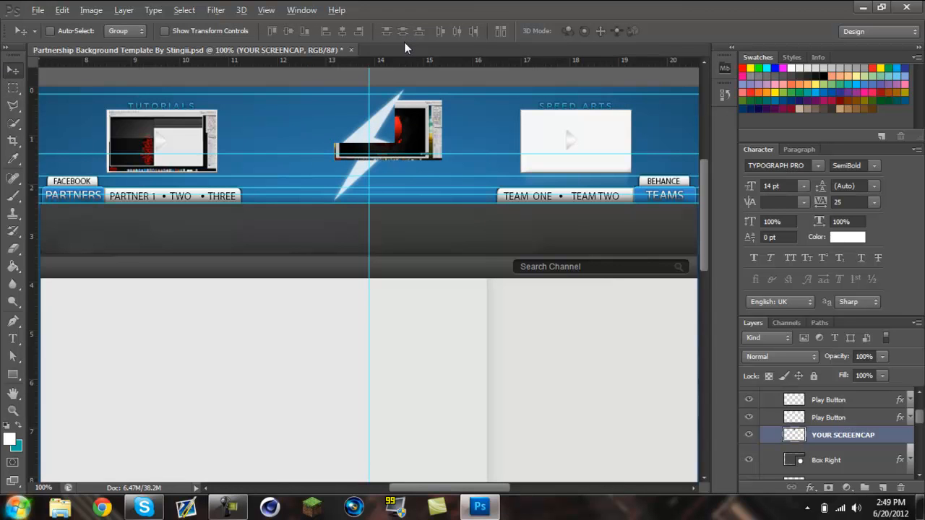
- Undo the last move and the rectangular deletion and selection on the YOUR SCREENCAP layer
{"action": "key", "text": "ctrl+z"}
{"action": "key", "text": "ctrl+alt+z"}
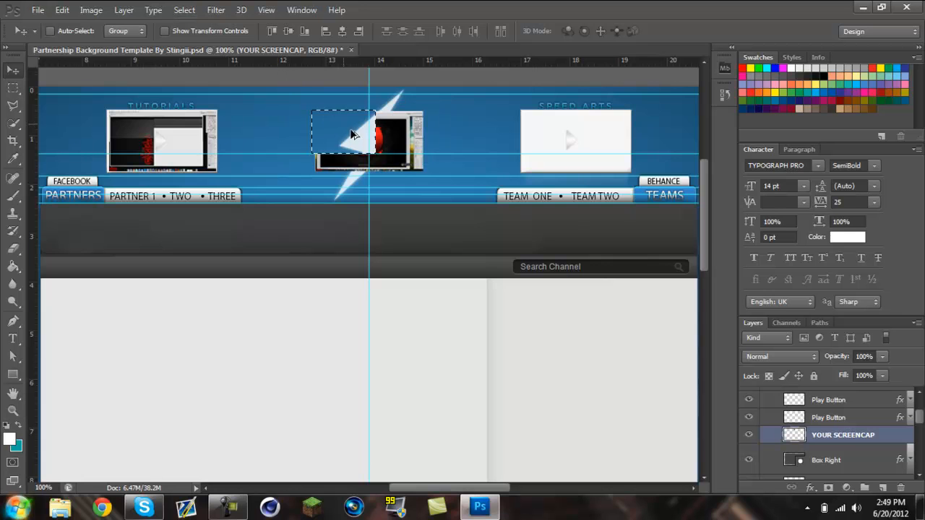
{"action": "key", "text": "ctrl+alt+z"}
{"action": "key", "text": "ctrl+alt+z"}
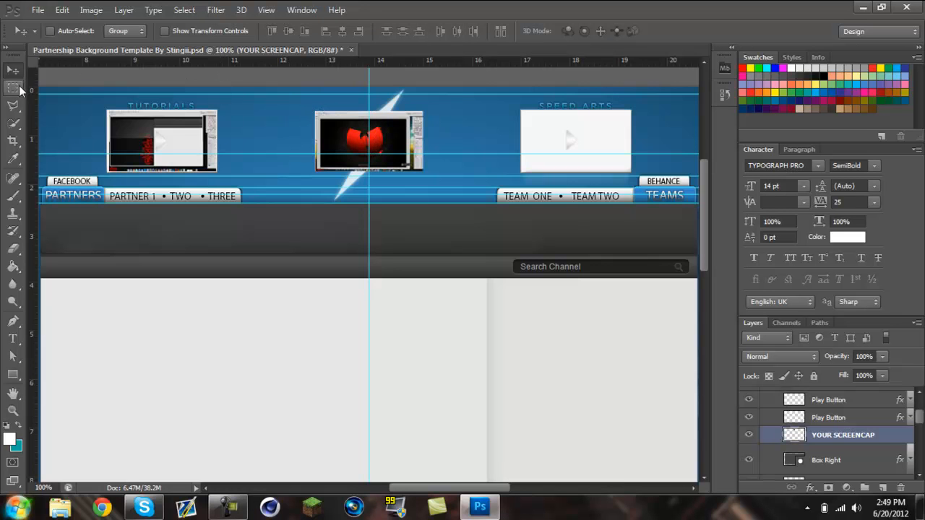
- Delete an elliptical area from the screencap's upper-left part with the Elliptical Marquee, undo the deletion and deselect
{"action": "left_click", "coordinate": [16, 89]}
{"action": "left_click", "coordinate": [36, 100]}
{"action": "left_click_drag", "start_coordinate": [310, 100], "coordinate": [393, 147]}
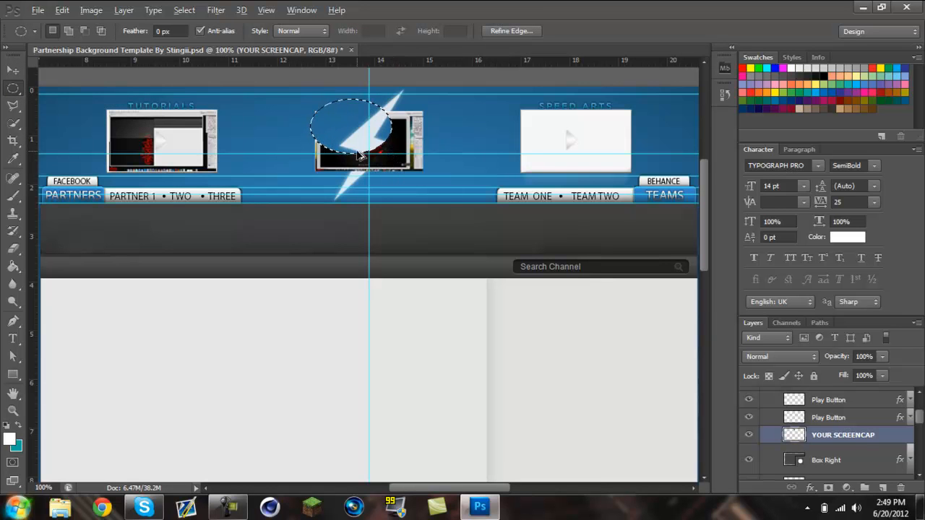
{"action": "key", "text": "ctrl+z"}
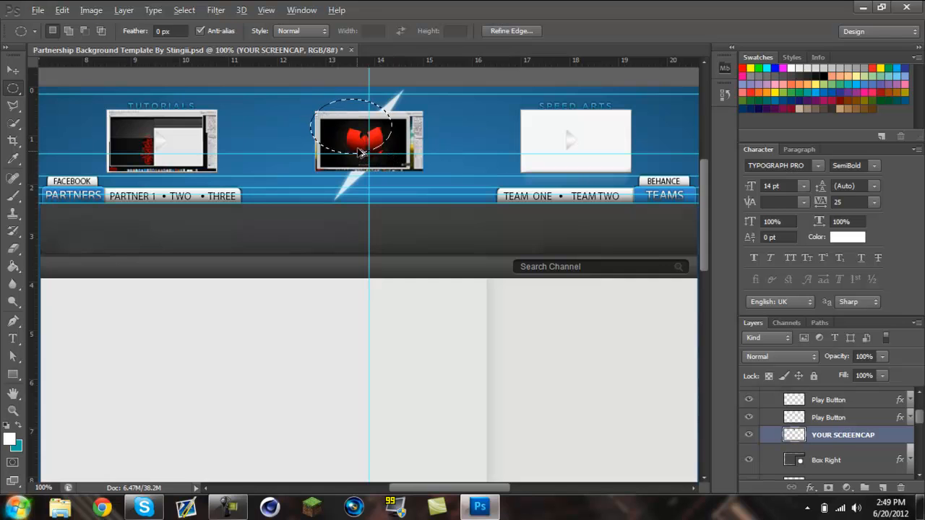
{"action": "left_click", "coordinate": [238, 114]}
- Draw a four-sided Polygonal Lasso selection overlapping the screencap's left part, and deselect it
{"action": "left_click", "coordinate": [13, 107]}
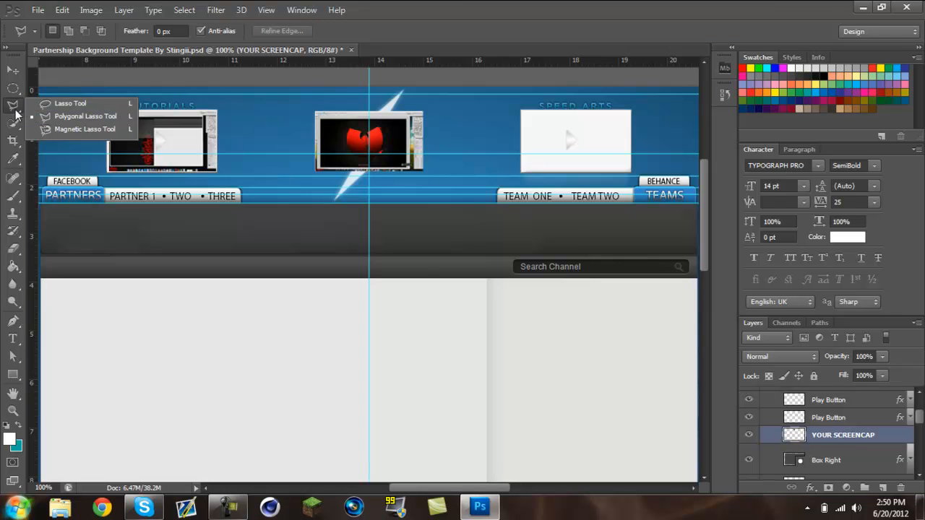
{"action": "left_click", "coordinate": [14, 113]}
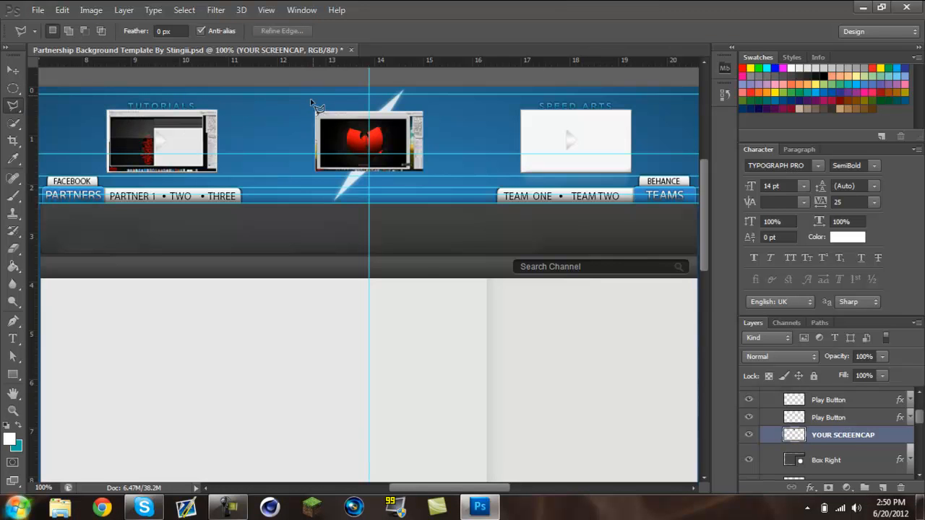
{"action": "left_click", "coordinate": [279, 110]}
{"action": "left_click", "coordinate": [273, 160]}
{"action": "left_click", "coordinate": [348, 144]}
{"action": "left_click", "coordinate": [338, 95]}
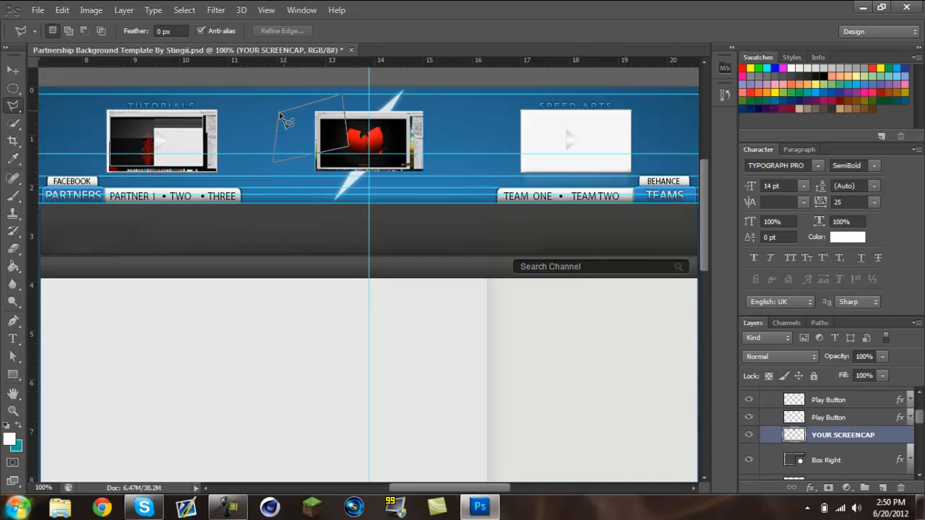
{"action": "left_click", "coordinate": [278, 112]}
{"action": "left_click", "coordinate": [279, 114]}
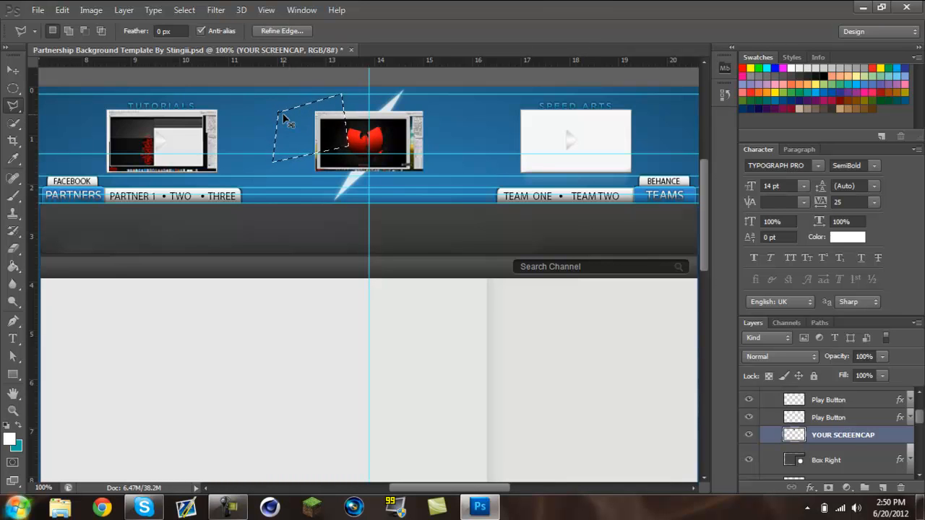
{"action": "key", "text": "ctrl+d"}
- Save the template, and try a freehand Lasso selection over the left part of the middle screencap
{"action": "key", "text": "ctrl+s"}
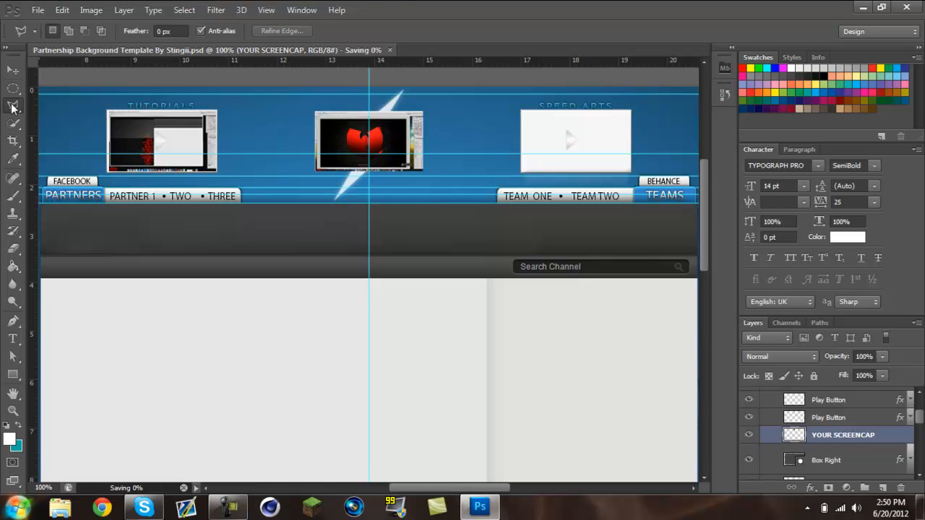
{"action": "left_click", "coordinate": [13, 105]}
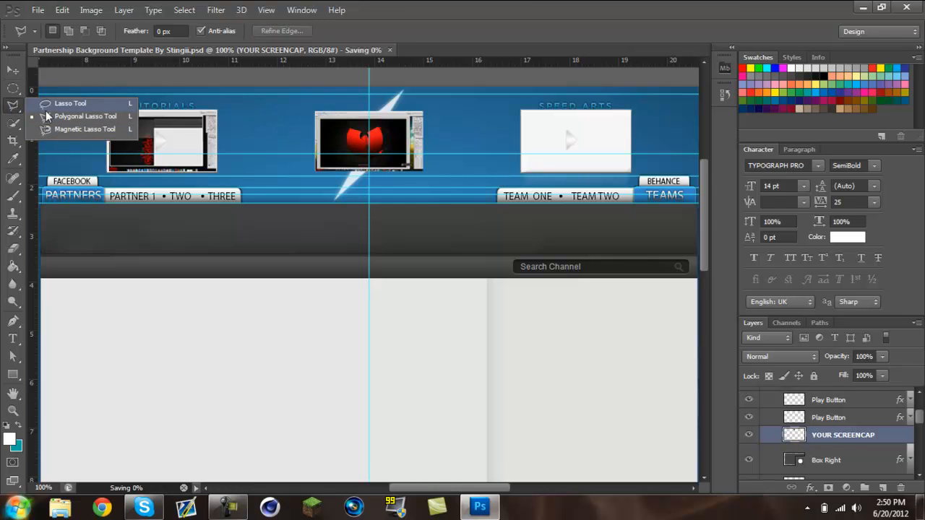
{"action": "left_click", "coordinate": [49, 104]}
{"action": "mouse_move", "coordinate": [300, 172]}
{"action": "left_mouse_down"}
{"action": "mouse_move", "coordinate": [370, 153]}
{"action": "mouse_move", "coordinate": [370, 178]}
{"action": "mouse_move", "coordinate": [313, 173]}
{"action": "mouse_move", "coordinate": [290, 138]}
{"action": "mouse_move", "coordinate": [349, 134]}
{"action": "left_mouse_up"}
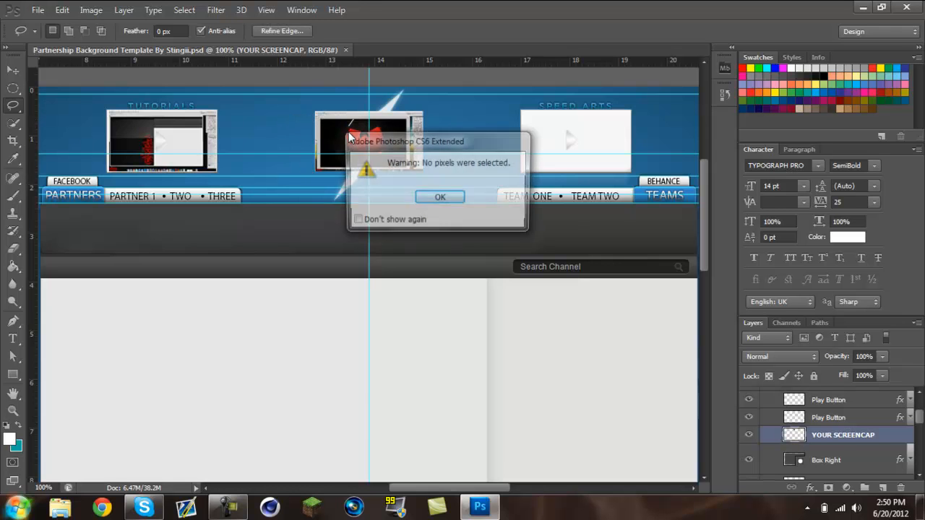
{"action": "left_click", "coordinate": [433, 197]}
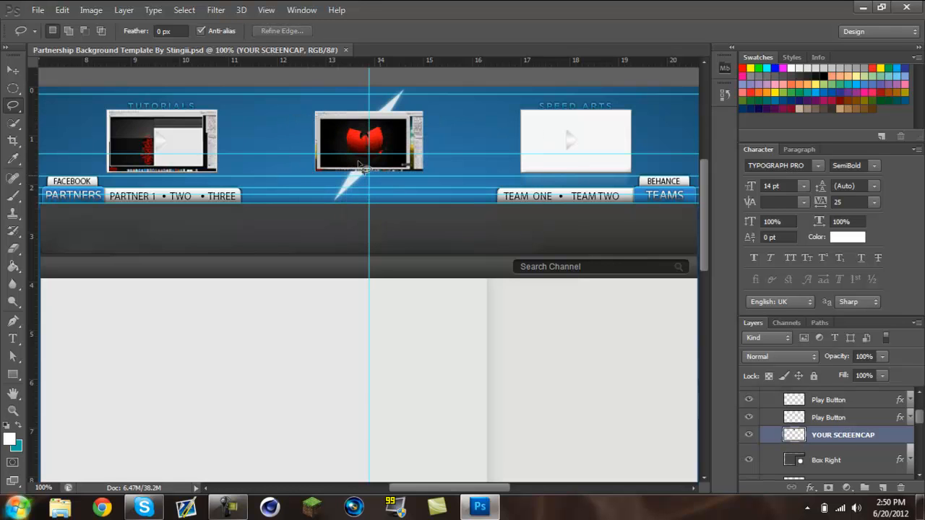
- Outline a crop area around the middle thumbnail and the dark banner below it, and discard the crop
{"action": "left_click", "coordinate": [10, 72]}
{"action": "left_click", "coordinate": [13, 123]}
{"action": "left_click", "coordinate": [15, 144]}
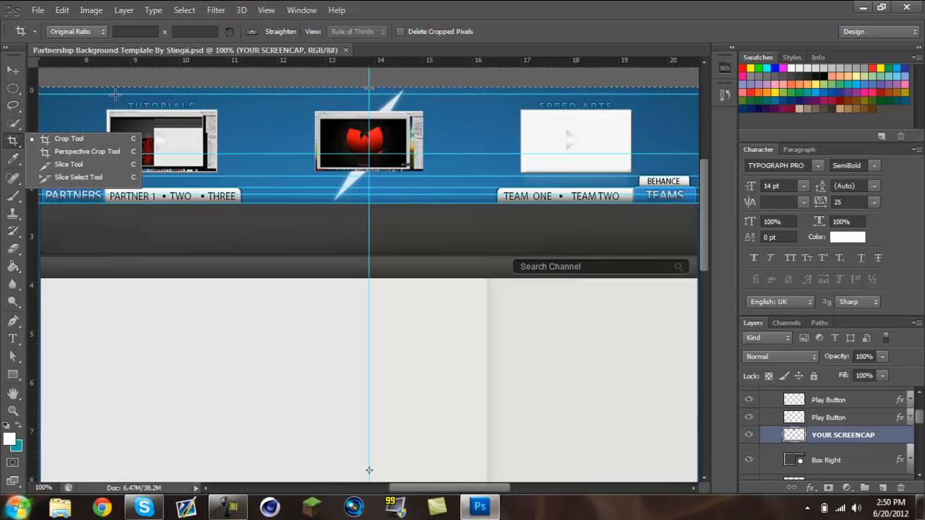
{"action": "left_click_drag", "start_coordinate": [188, 93], "coordinate": [504, 300]}
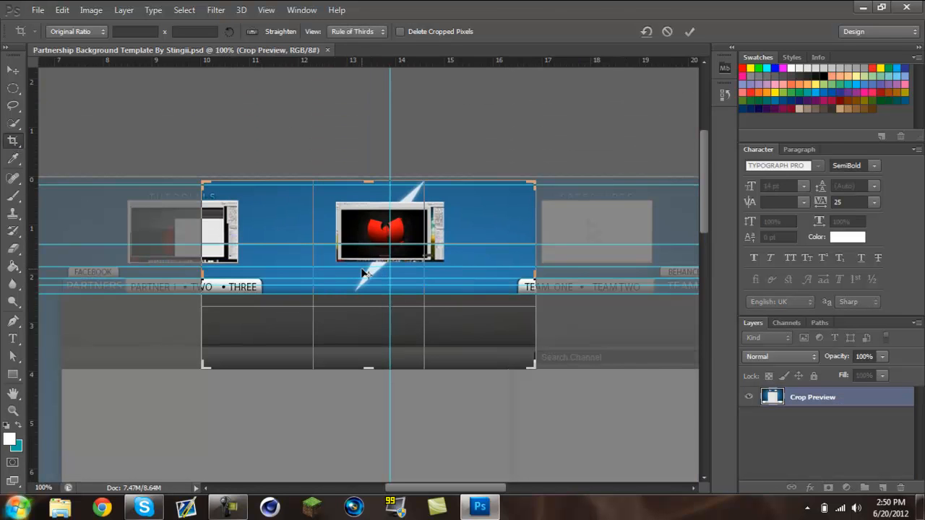
{"action": "left_click", "coordinate": [13, 70]}
{"action": "left_click", "coordinate": [498, 202]}
{"action": "left_click", "coordinate": [13, 70]}
{"action": "left_click", "coordinate": [553, 201]}
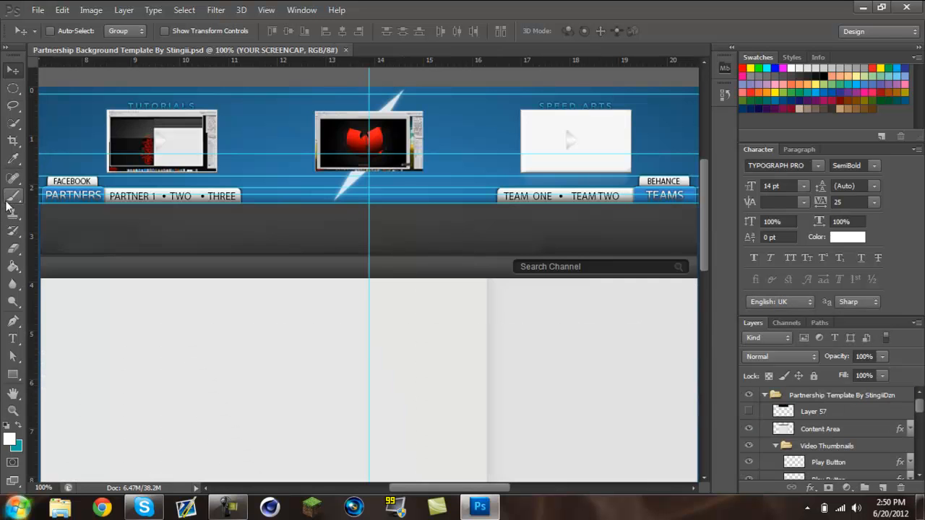
- Stamp the 349 px splatter brush once over the Tutorials thumbnail on the YOUR SCREENCAP layer, and undo it
{"action": "key", "text": "ctrl+minus"}
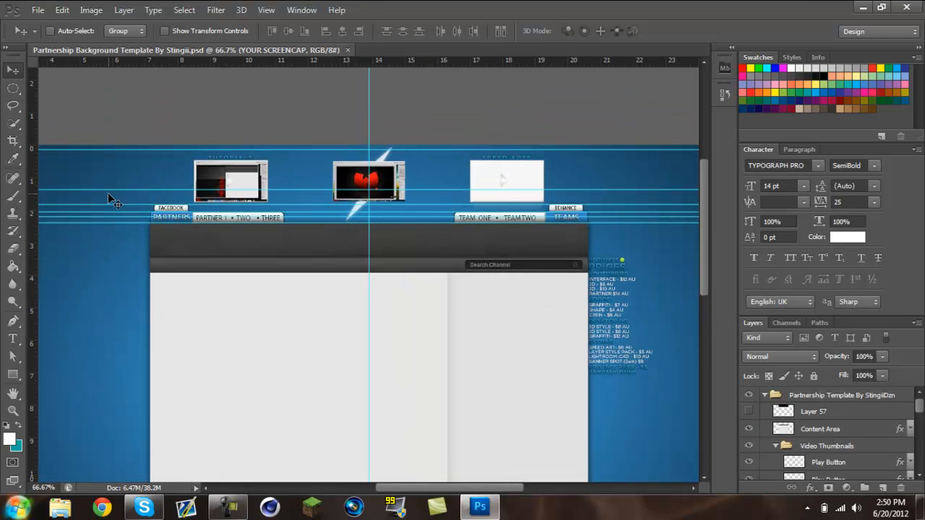
{"action": "left_click", "coordinate": [11, 196]}
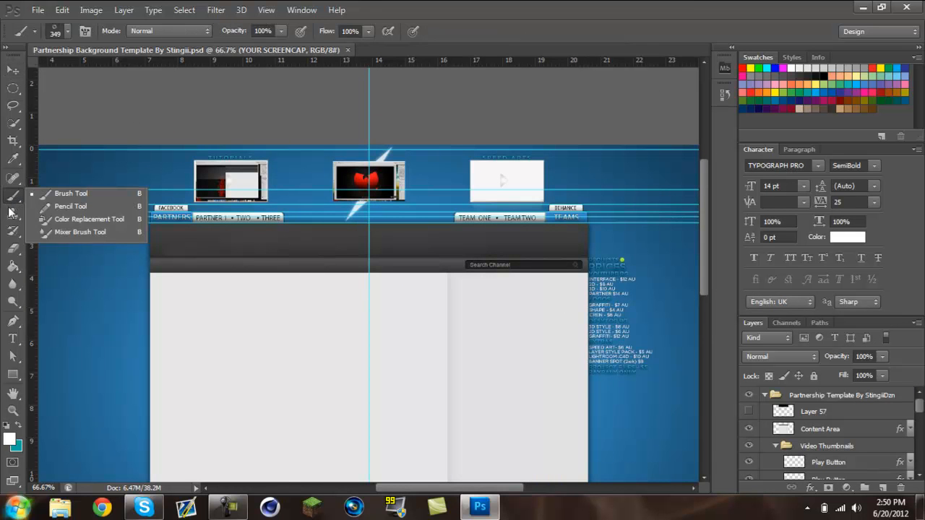
{"action": "left_click", "coordinate": [231, 180]}
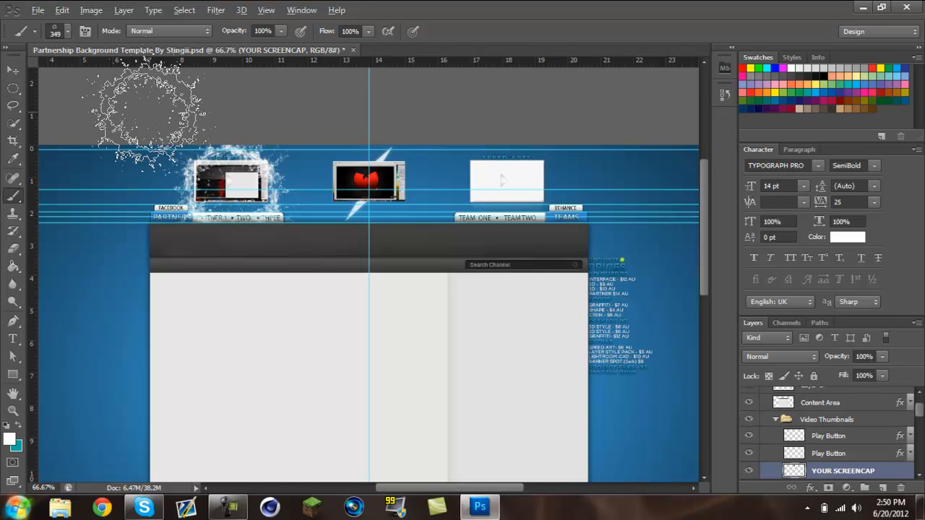
{"action": "key", "text": "ctrl+z"}
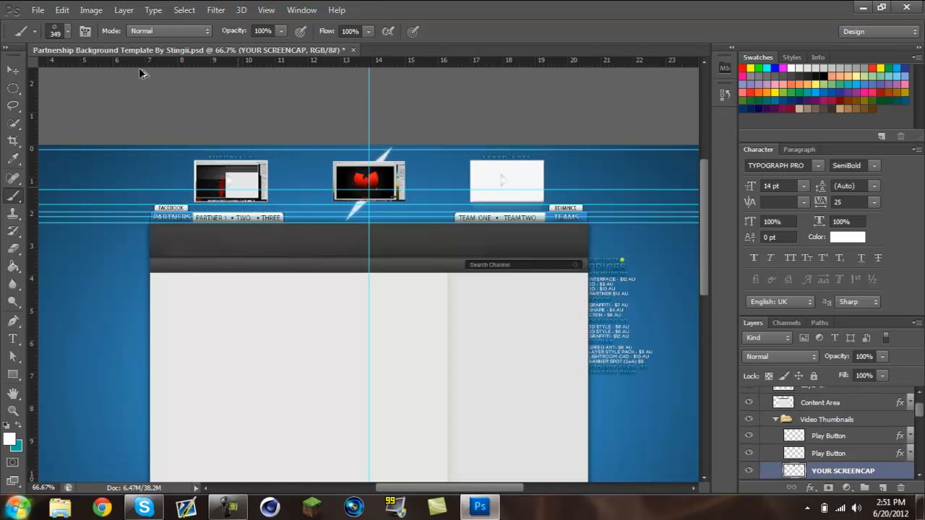
- Try several round and flat brush presets, and choose the 2494 flare preset with its size set to 125 px
{"action": "left_click", "coordinate": [68, 32]}
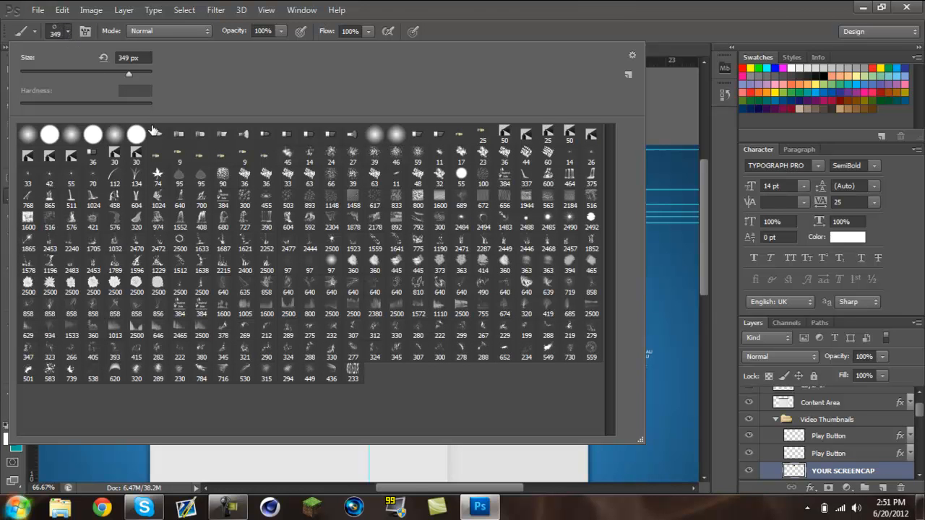
{"action": "mouse_move", "coordinate": [130, 73]}
{"action": "left_mouse_down"}
{"action": "mouse_move", "coordinate": [72, 84]}
{"action": "mouse_move", "coordinate": [92, 87]}
{"action": "left_mouse_up"}
{"action": "left_click", "coordinate": [25, 137]}
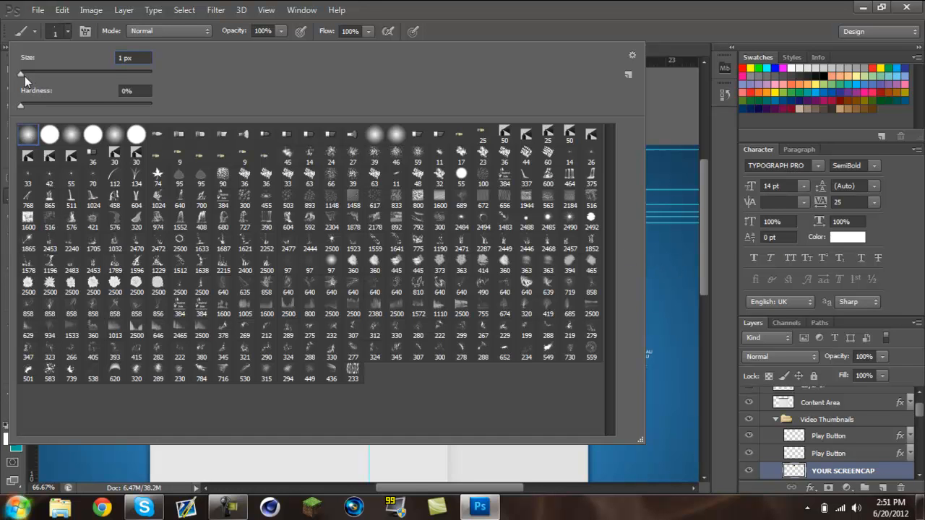
{"action": "left_click", "coordinate": [49, 134]}
{"action": "left_click", "coordinate": [71, 134]}
{"action": "left_click", "coordinate": [92, 135]}
{"action": "left_click", "coordinate": [114, 134]}
{"action": "left_click", "coordinate": [136, 135]}
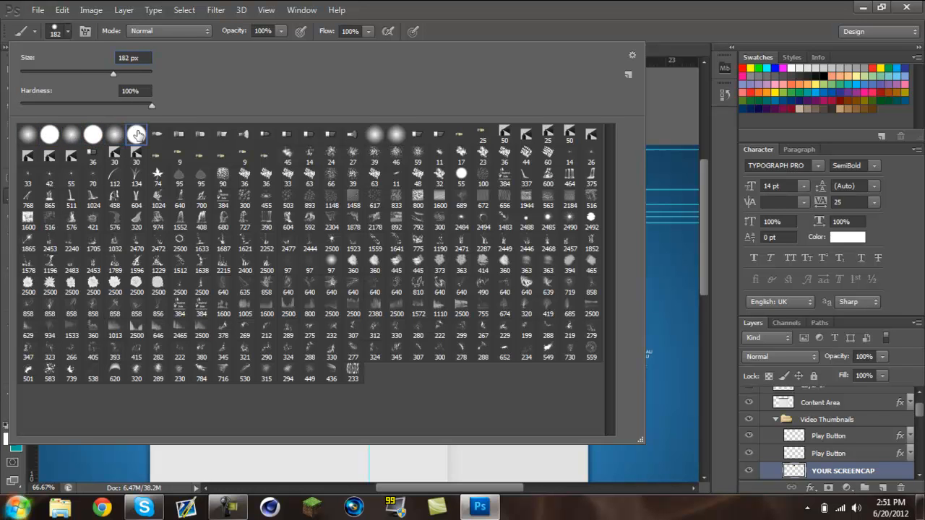
{"action": "left_click", "coordinate": [178, 137]}
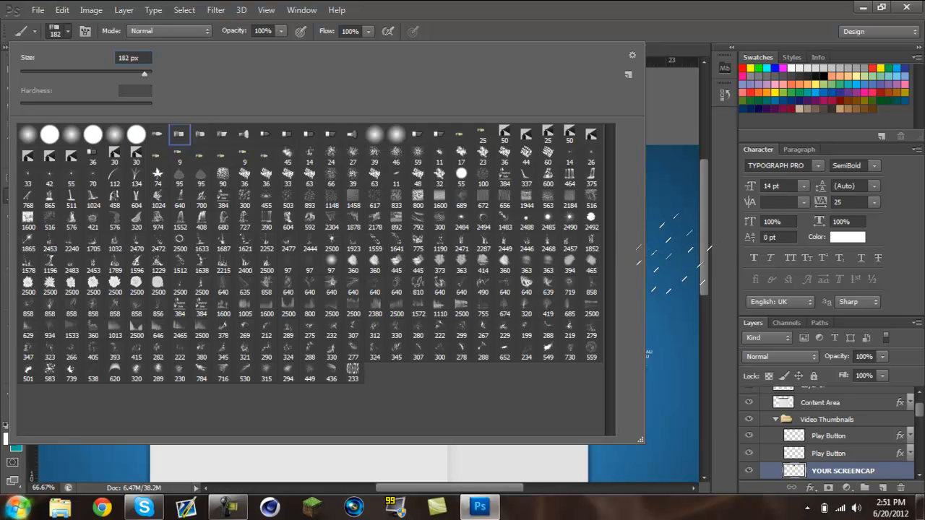
{"action": "left_click", "coordinate": [483, 221]}
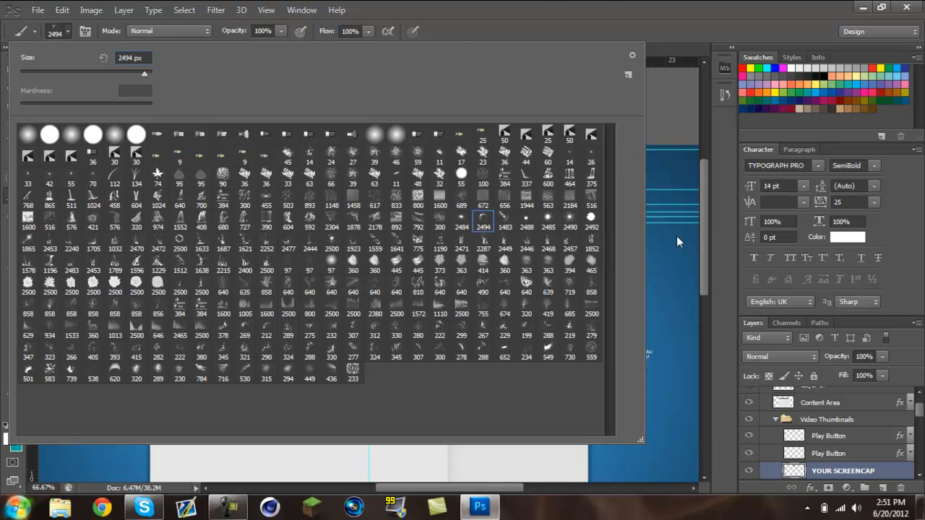
{"action": "left_click_drag", "start_coordinate": [149, 79], "coordinate": [114, 72]}
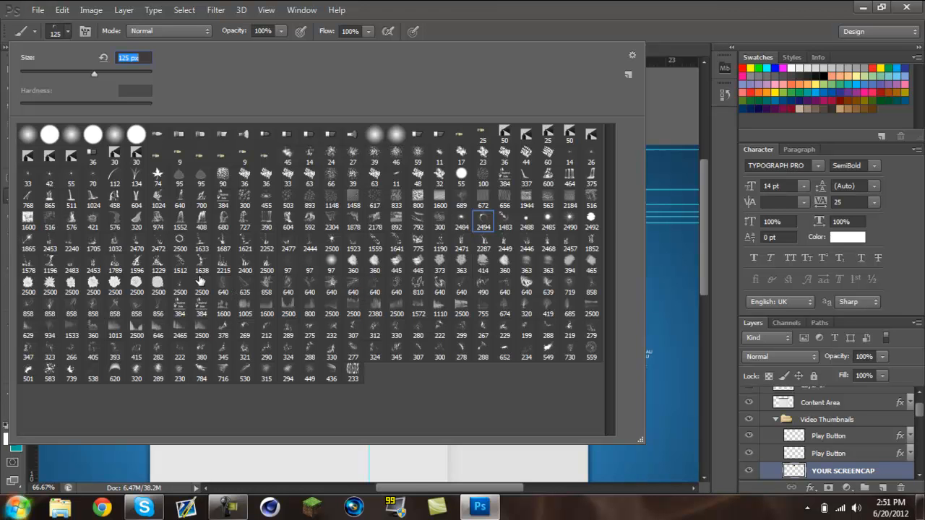
{"action": "left_click", "coordinate": [228, 507]}
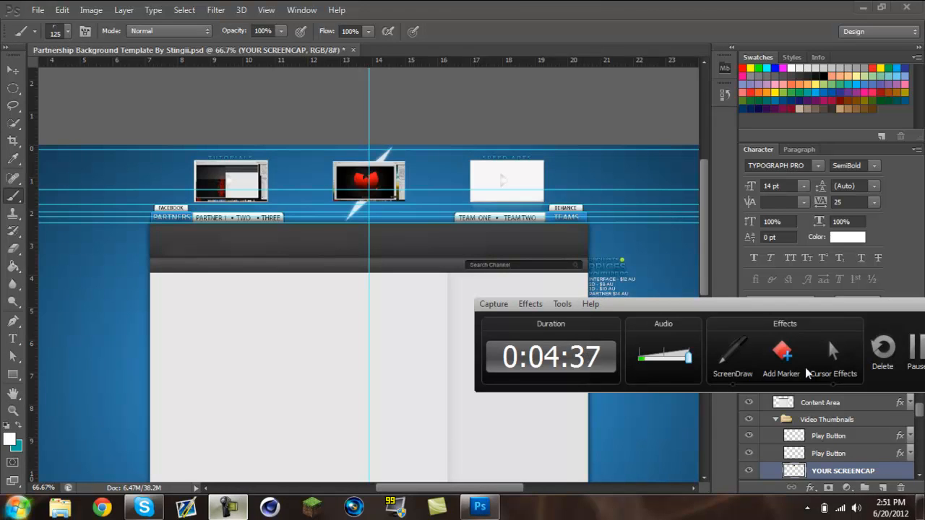
{"action": "left_click_drag", "start_coordinate": [898, 315], "coordinate": [764, 317]}
{"action": "left_click", "coordinate": [819, 306]}
- Reselect the 2494 flare brush preset, set its size to 401 px, and cancel the accidental new swatch
{"action": "left_click", "coordinate": [68, 32]}
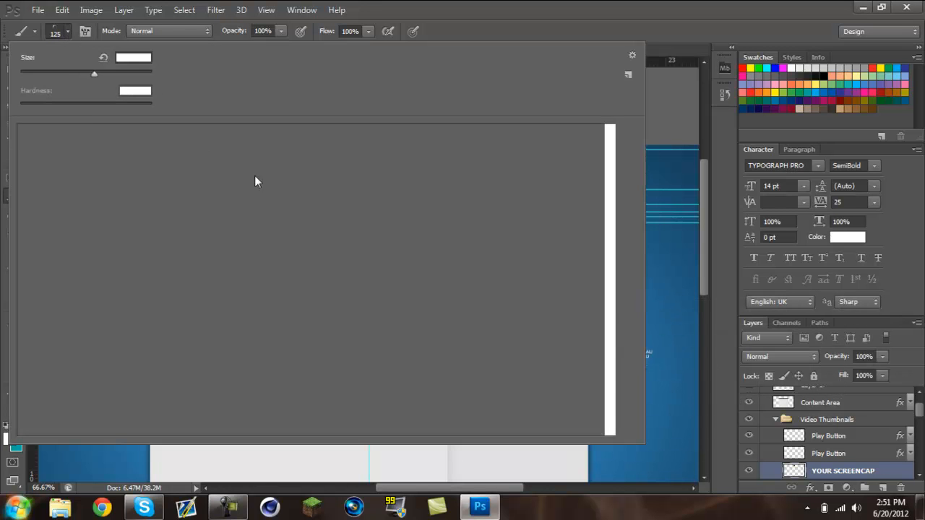
{"action": "left_click", "coordinate": [224, 266]}
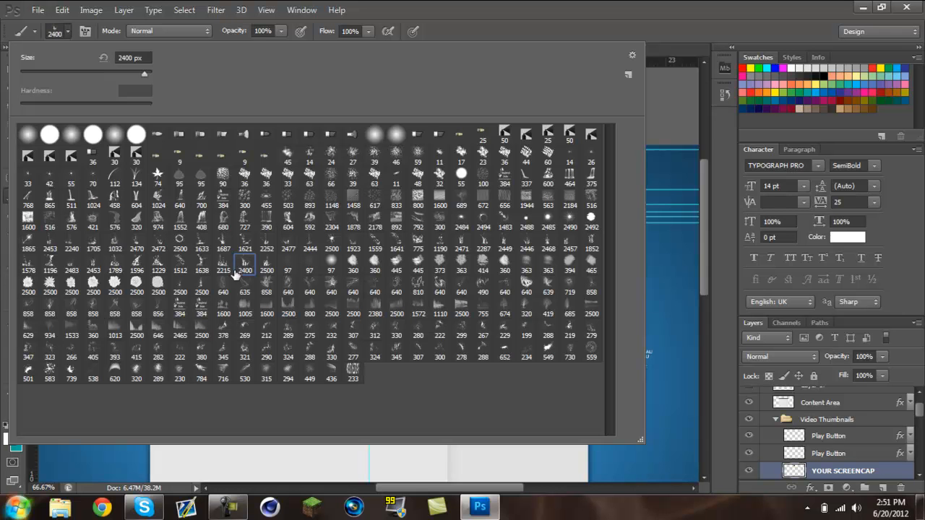
{"action": "left_click", "coordinate": [482, 221]}
{"action": "left_click_drag", "start_coordinate": [134, 73], "coordinate": [79, 75]}
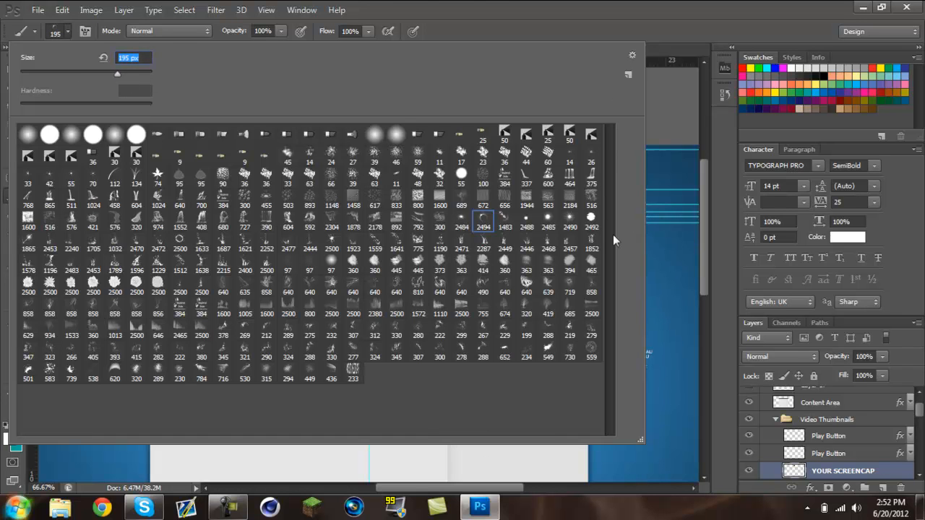
{"action": "left_click_drag", "start_coordinate": [134, 77], "coordinate": [132, 75]}
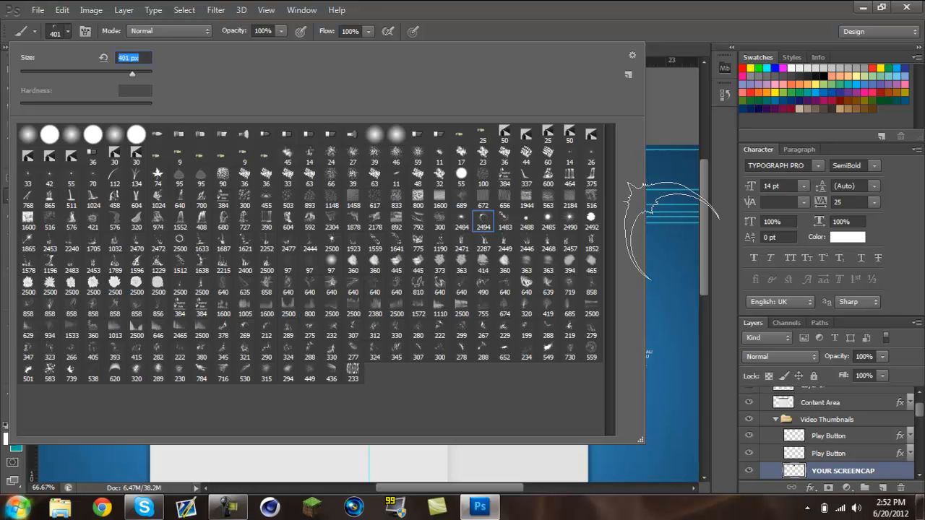
{"action": "left_click", "coordinate": [808, 131]}
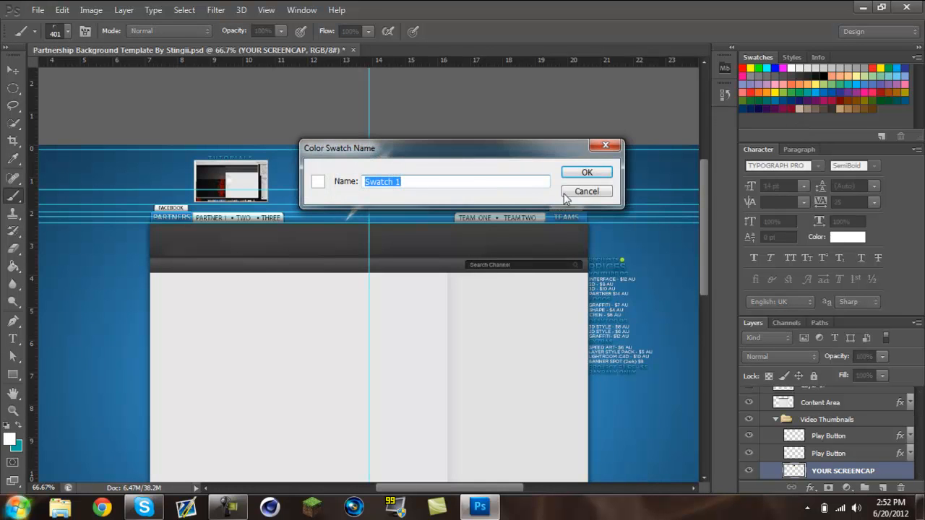
{"action": "left_click", "coordinate": [598, 196]}
- Stamp the 401 px flare brush three times in a column down the left edge of the content area
{"action": "left_click", "coordinate": [153, 214]}
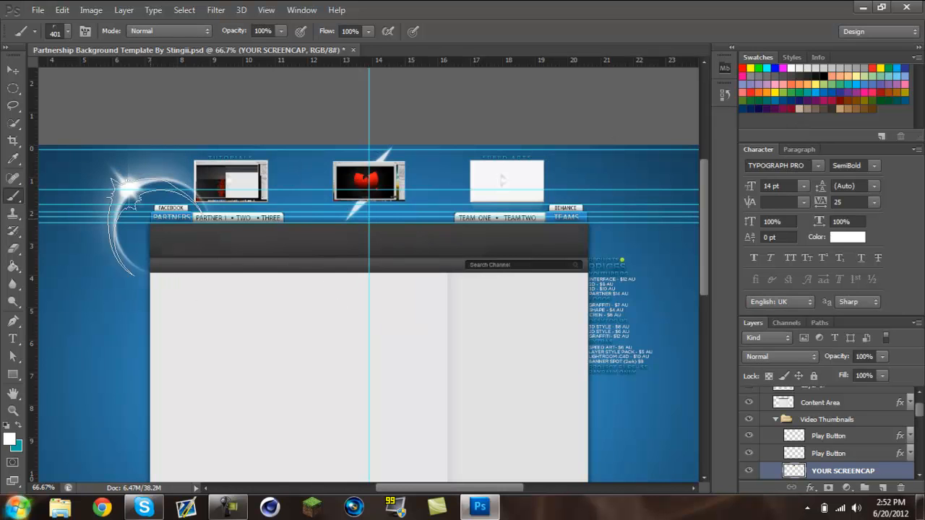
{"action": "left_click", "coordinate": [151, 332]}
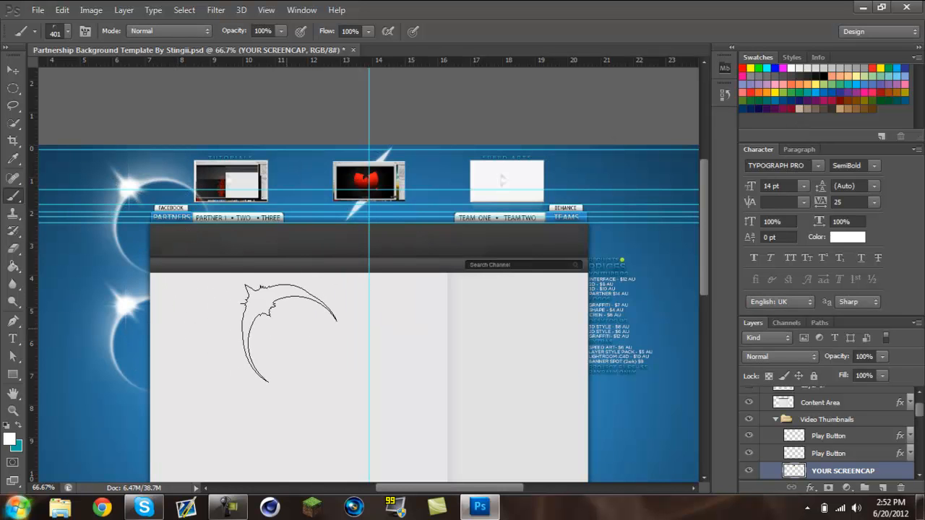
{"action": "left_click", "coordinate": [150, 438]}
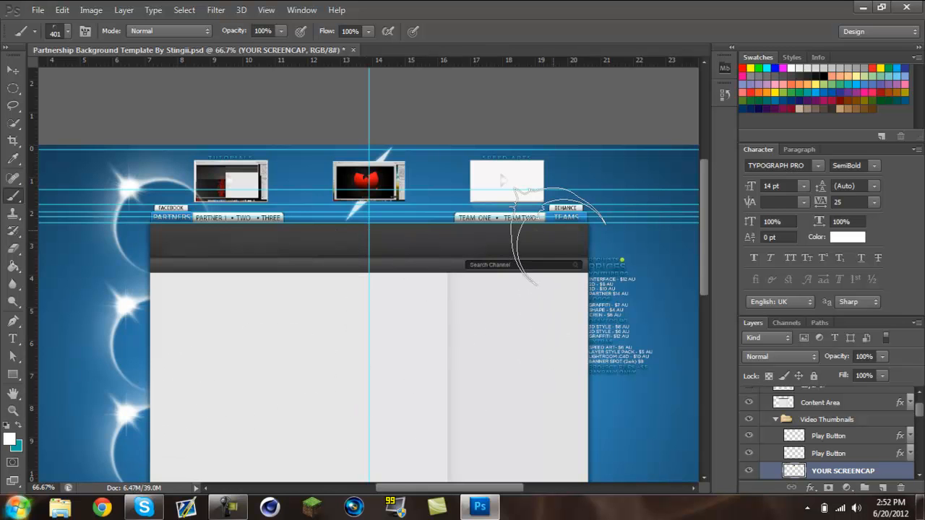
- Cancel the stray transform and stamp more 401 px flares across the header around the video thumbnails
{"action": "key", "text": "ctrl+t"}
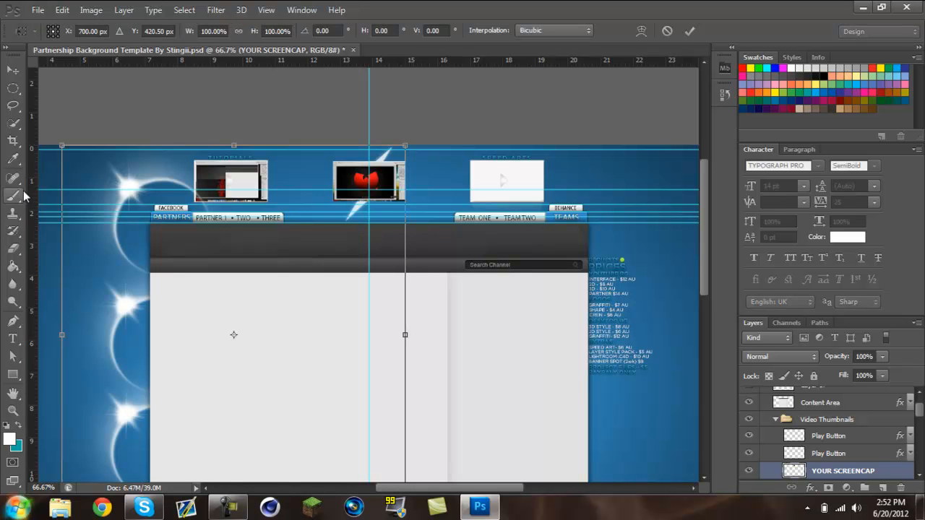
{"action": "left_click", "coordinate": [15, 196]}
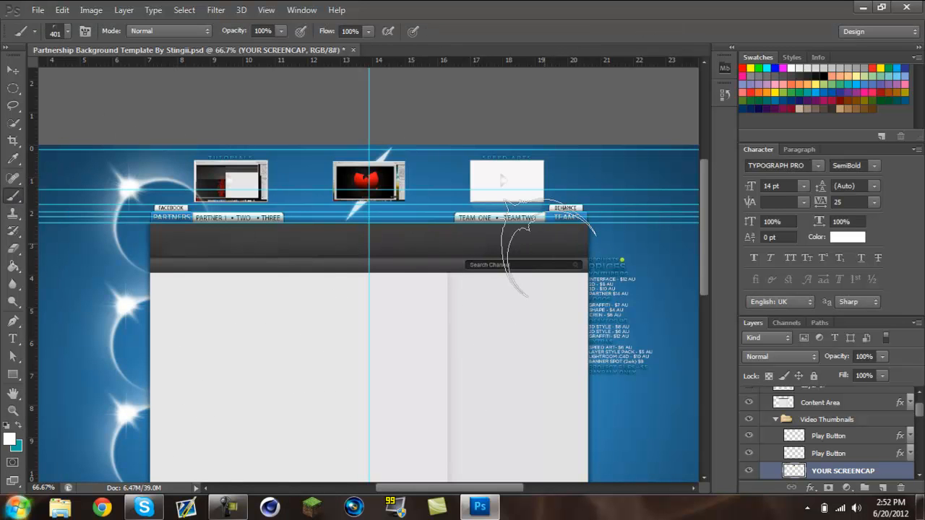
{"action": "left_click", "coordinate": [267, 242]}
{"action": "left_click", "coordinate": [474, 239]}
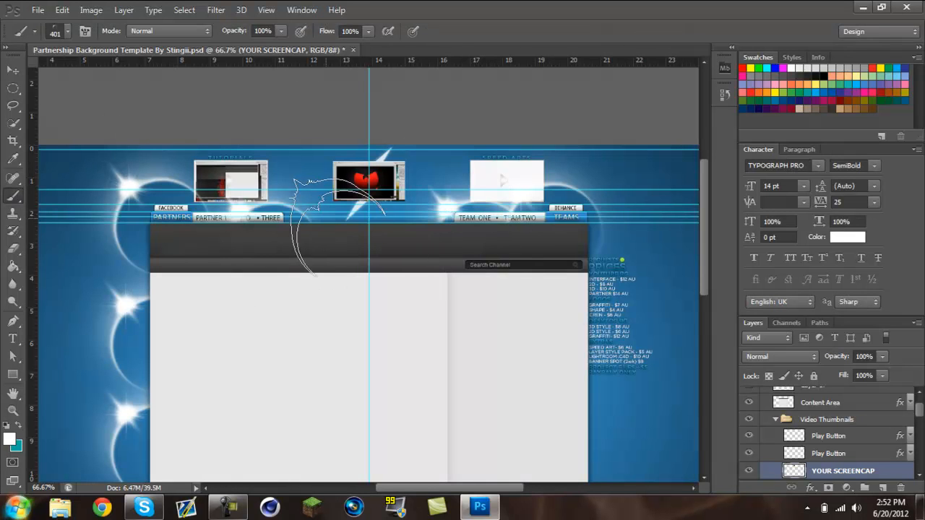
{"action": "left_click", "coordinate": [329, 224]}
{"action": "key", "text": "ctrl+j"}
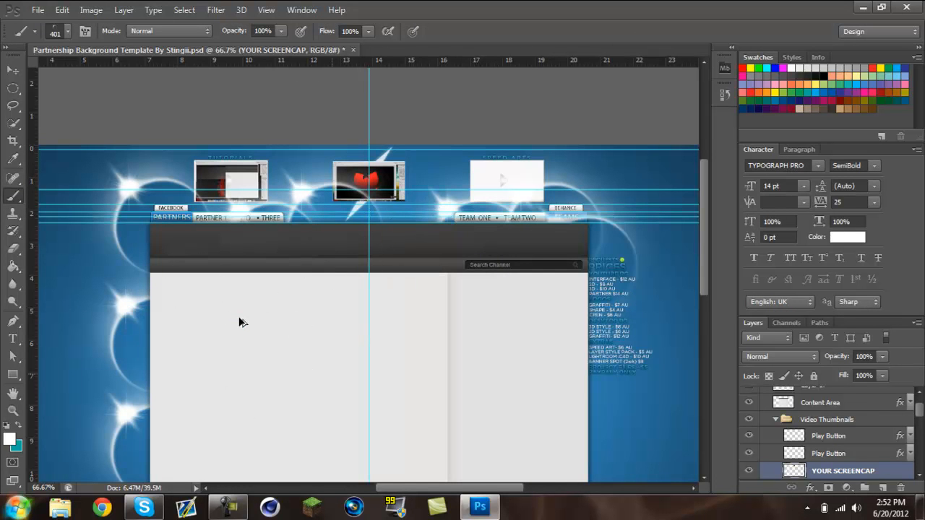
- Undo all the flare stamps across the header and down the left edge of the content area
{"action": "key", "text": "ctrl+z"}
{"action": "key", "text": "ctrl+alt+z"}
{"action": "key", "text": "ctrl+alt+z"}
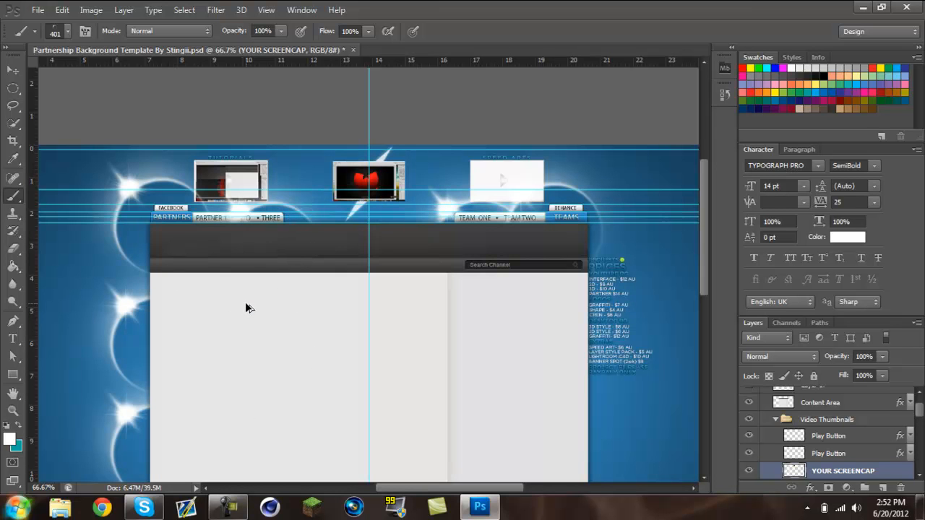
{"action": "key", "text": "ctrl+alt+z"}
{"action": "key", "text": "ctrl+alt+z"}
{"action": "key", "text": "ctrl+alt+z"}
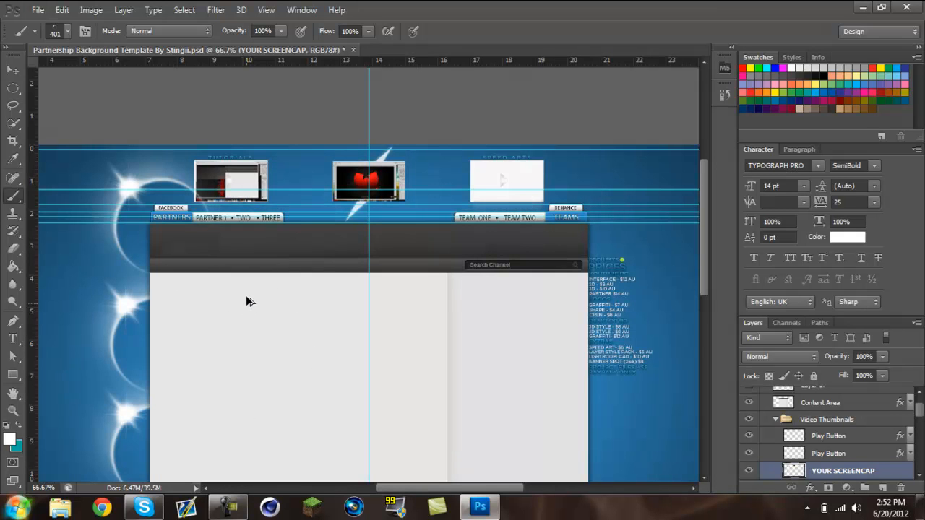
{"action": "key", "text": "ctrl+alt+z"}
{"action": "key", "text": "ctrl+alt+z"}
{"action": "key", "text": "ctrl+alt+z"}
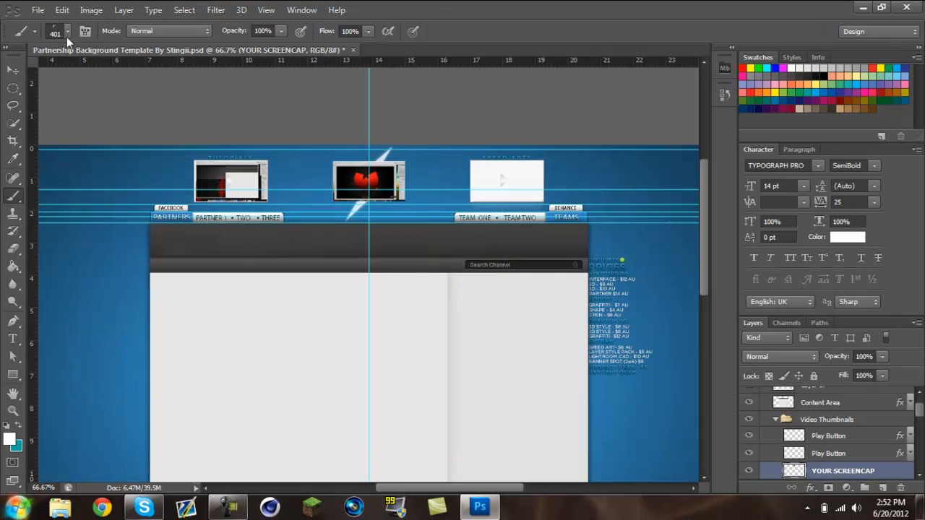
- Choose the 2215 px splatter brush preset for the Brush tool
{"action": "left_click", "coordinate": [66, 31]}
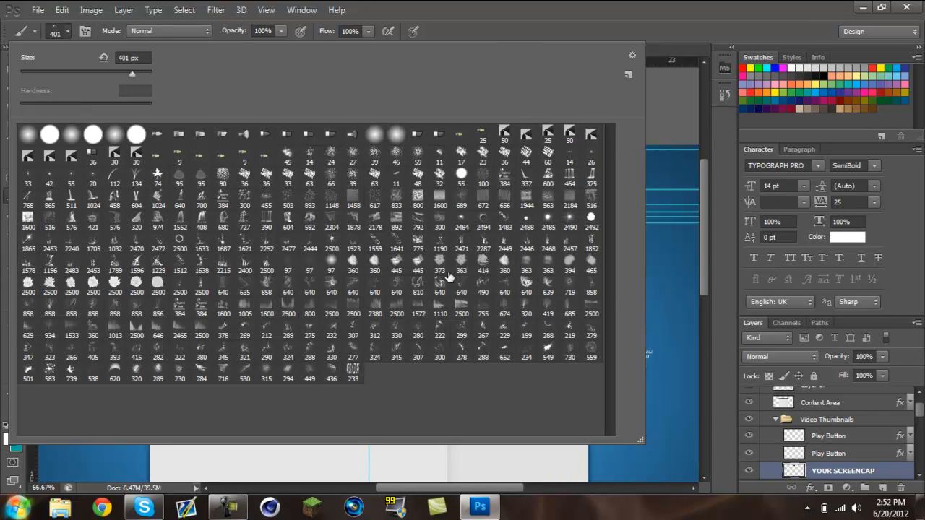
{"action": "left_click", "coordinate": [223, 265]}
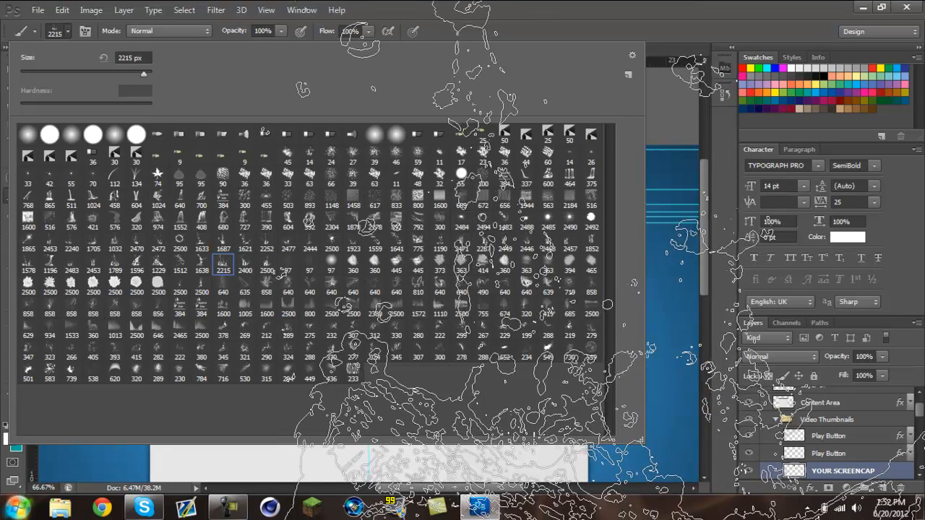
{"action": "left_click", "coordinate": [895, 262]}
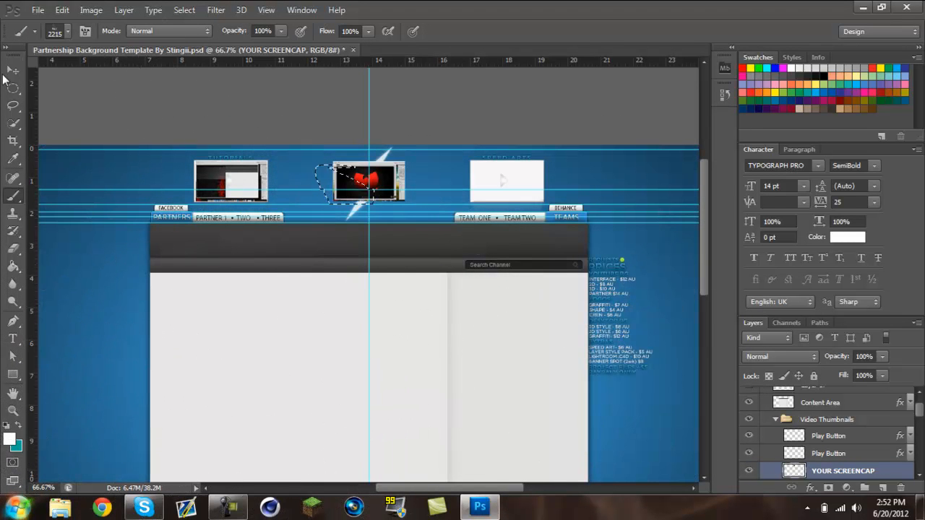
- Draw a loose freehand selection over part of the centre video thumbnail, and clear the selection
{"action": "left_click_drag", "start_coordinate": [322, 167], "coordinate": [372, 200]}
{"action": "key", "text": "v"}
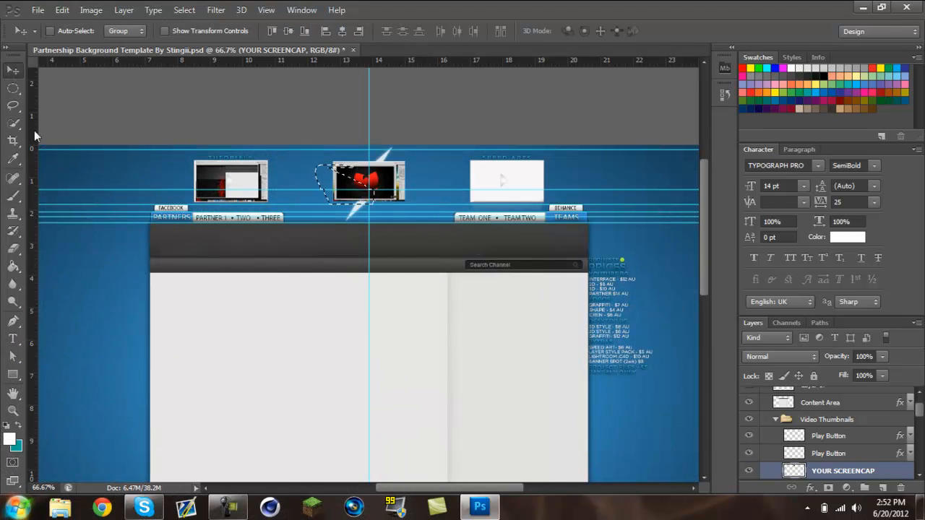
{"action": "left_click", "coordinate": [13, 247]}
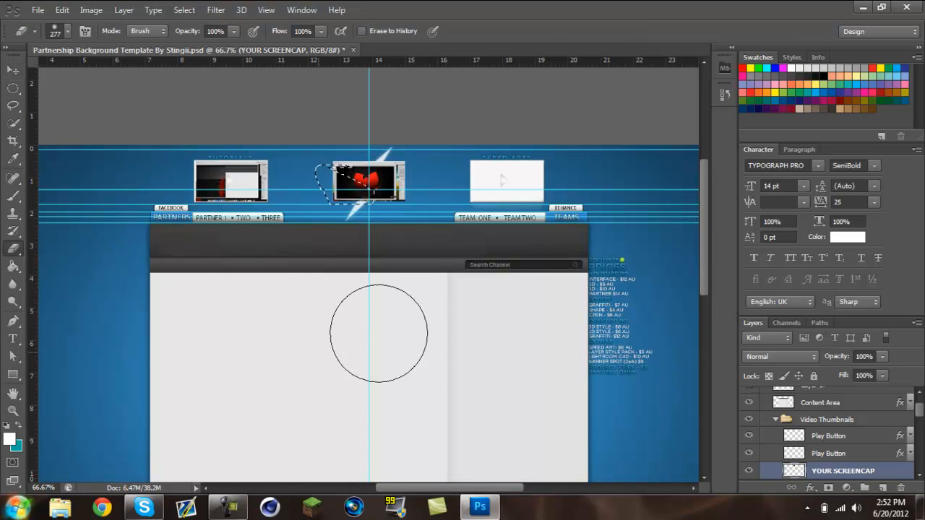
{"action": "key", "text": "ctrl+d"}
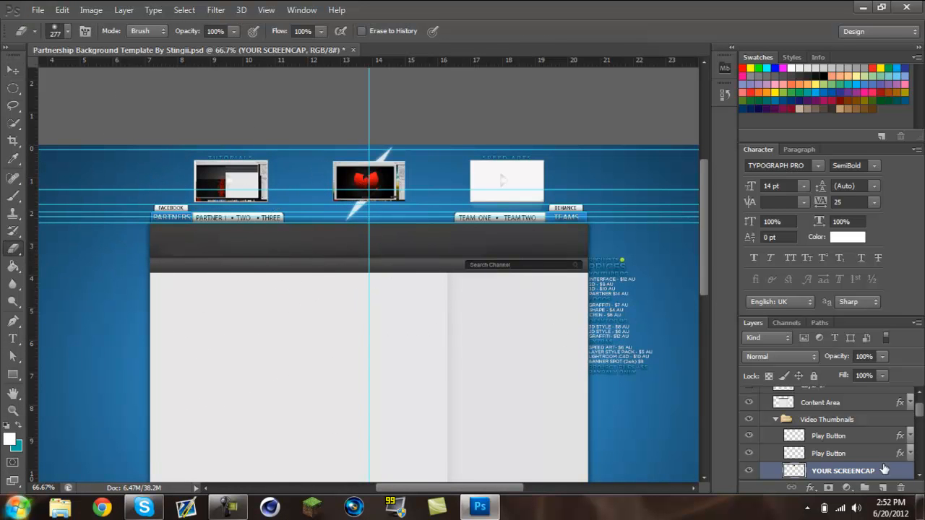
- Try erasing the centre video thumbnail on the YOUR SCREENCAP layer with the 277 px soft Eraser, and undo it
{"action": "key", "text": "ctrl+plus"}
{"action": "key", "text": "ctrl+plus"}
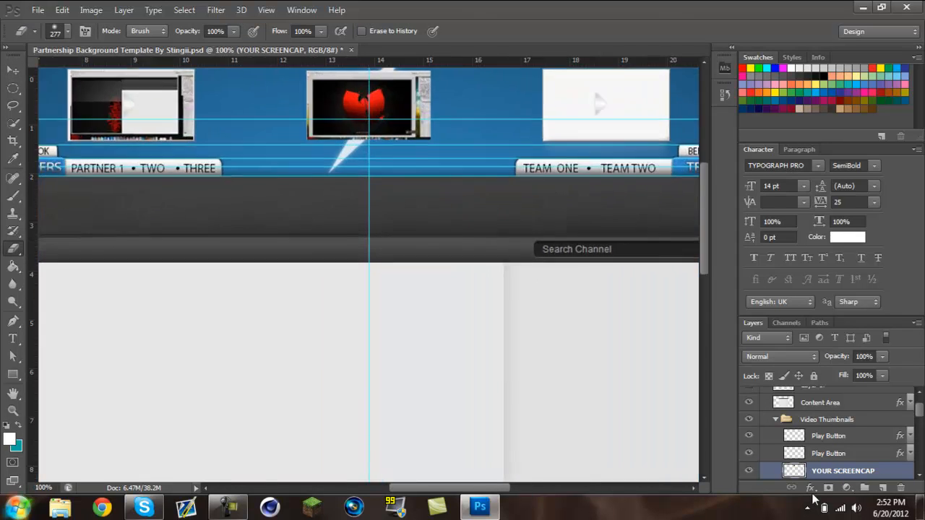
{"action": "scroll", "coordinate": [567, 295], "scroll_direction": "up", "scroll_amount": 3}
{"action": "scroll", "coordinate": [567, 295], "scroll_direction": "up", "scroll_amount": 1}
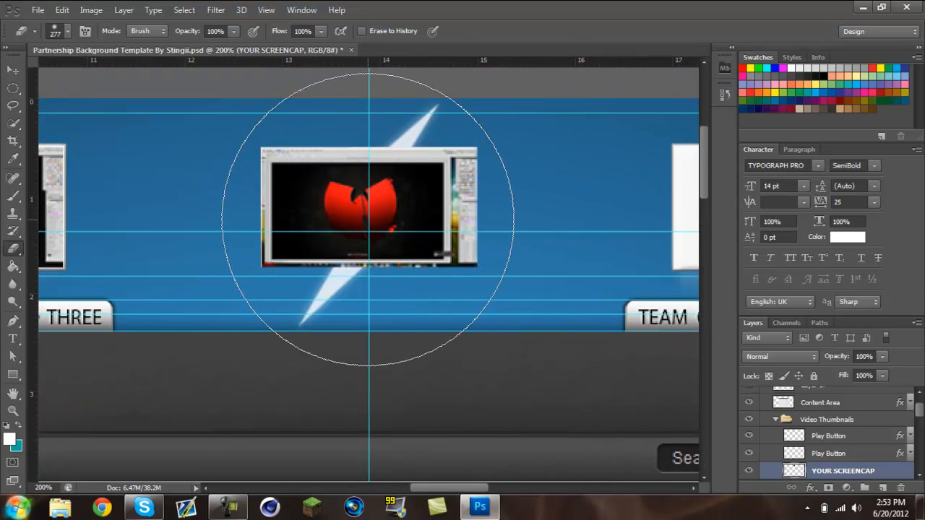
{"action": "left_click", "coordinate": [370, 218]}
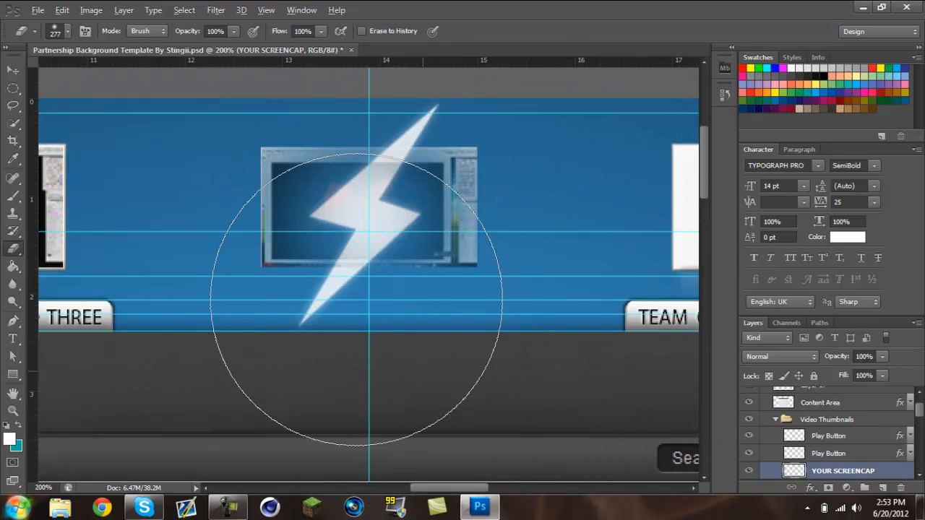
{"action": "key", "text": "ctrl+z"}
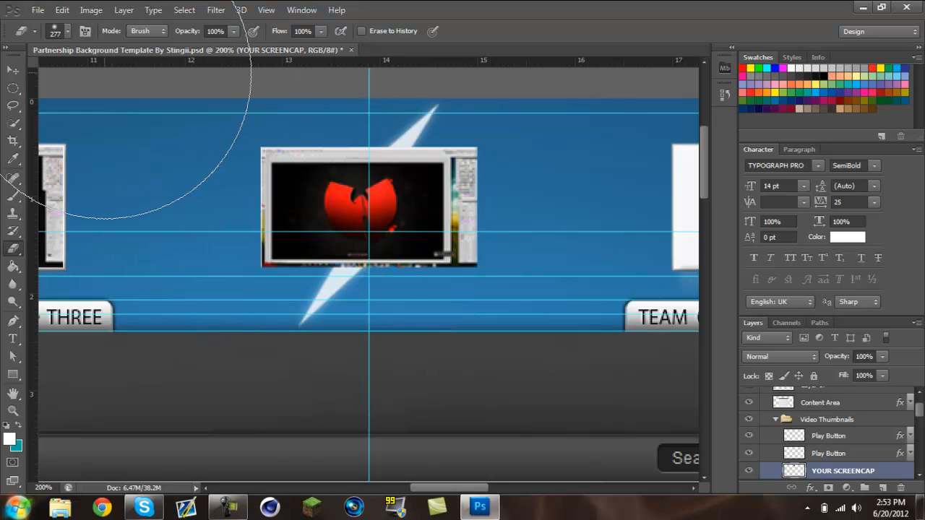
- Try erasing the centre thumbnail using the 408 grunge preset resized to 100 px, and undo the strokes
{"action": "left_click", "coordinate": [65, 30]}
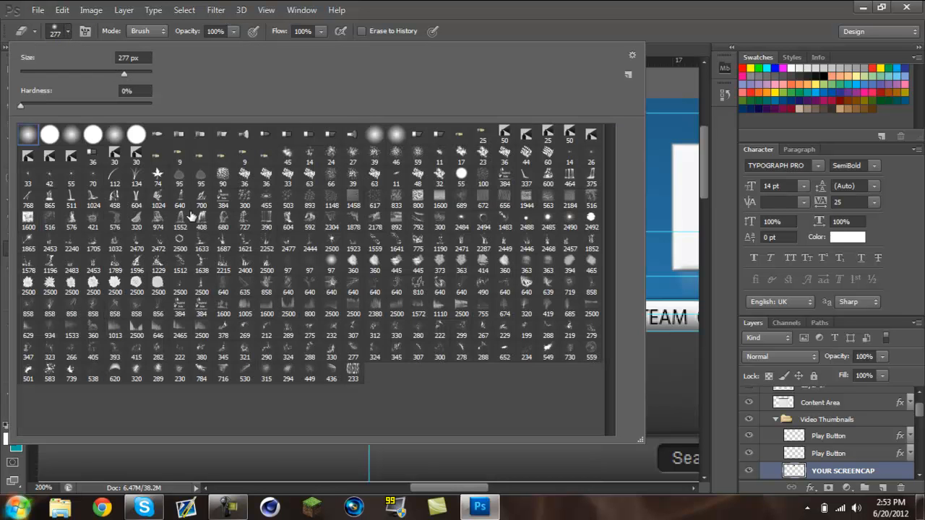
{"action": "left_click", "coordinate": [203, 221]}
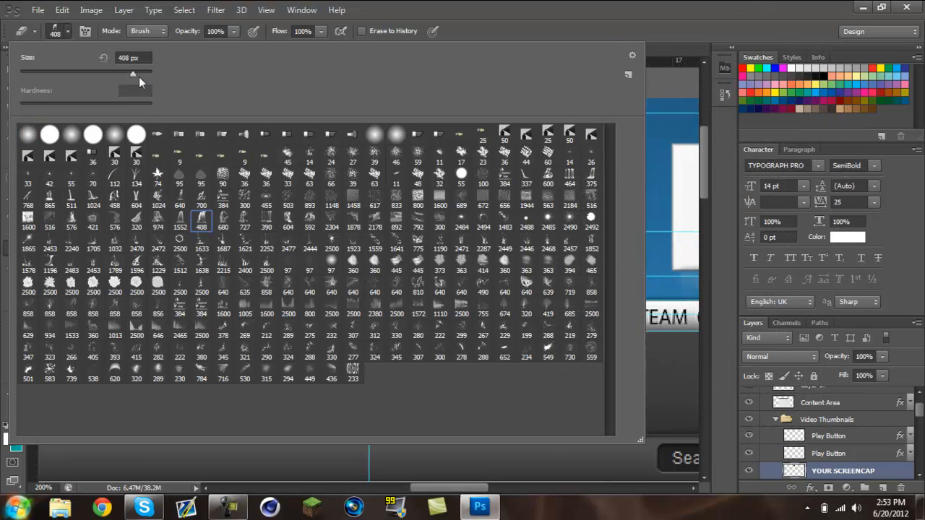
{"action": "left_click", "coordinate": [85, 79]}
{"action": "left_click", "coordinate": [723, 136]}
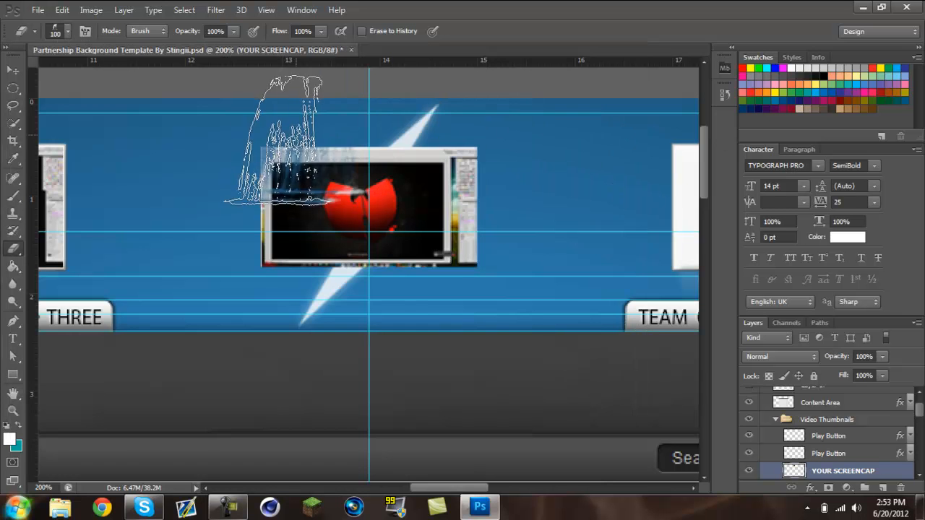
{"action": "mouse_move", "coordinate": [349, 134]}
{"action": "left_mouse_down"}
{"action": "mouse_move", "coordinate": [479, 129]}
{"action": "mouse_move", "coordinate": [287, 133]}
{"action": "mouse_move", "coordinate": [261, 150]}
{"action": "mouse_move", "coordinate": [262, 234]}
{"action": "mouse_move", "coordinate": [341, 166]}
{"action": "mouse_move", "coordinate": [427, 257]}
{"action": "left_mouse_up"}
{"action": "key", "text": "ctrl+z"}
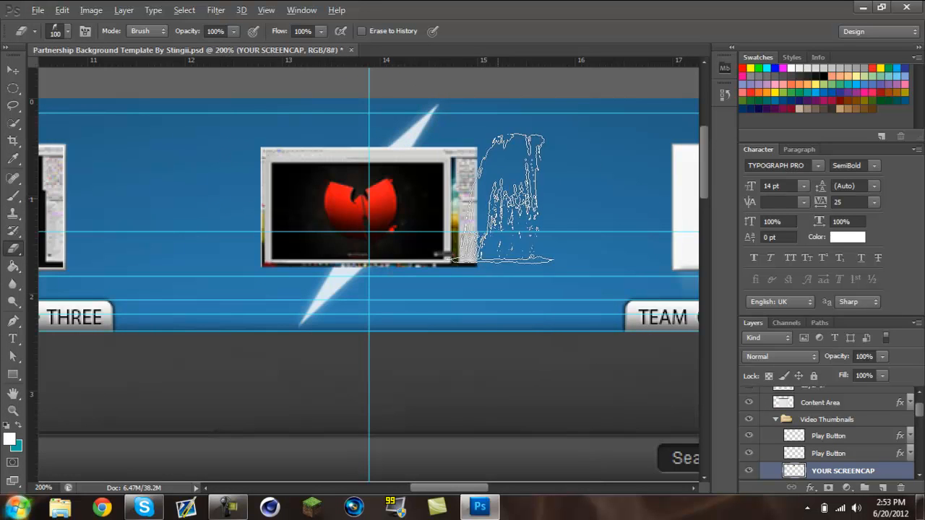
- Switch the Eraser to the soft round preset at 100 px, erase across the centre thumbnail, and undo the erasing
{"action": "left_click", "coordinate": [67, 31]}
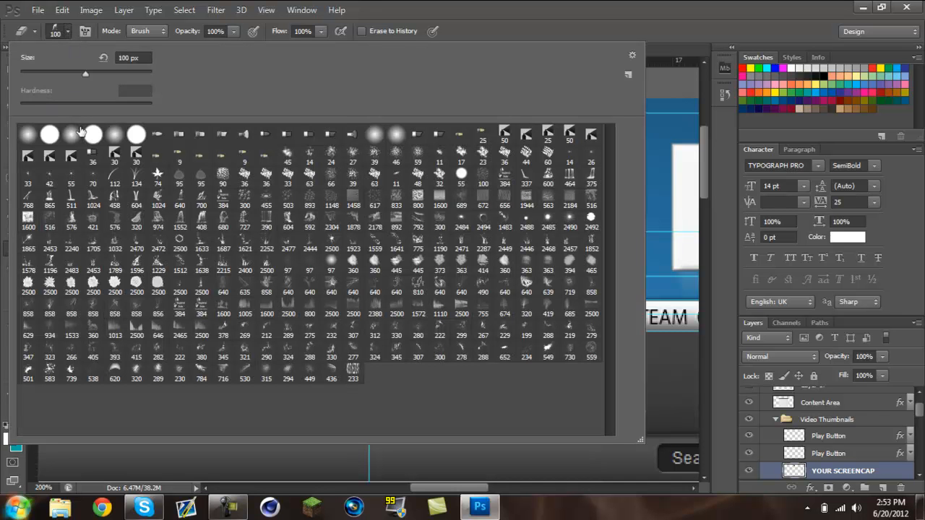
{"action": "left_click", "coordinate": [35, 138]}
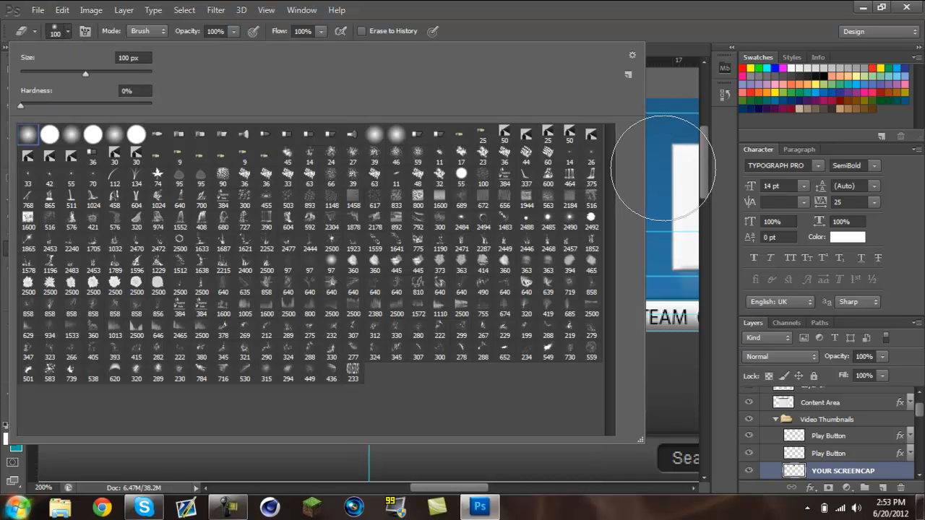
{"action": "left_click", "coordinate": [719, 136]}
{"action": "mouse_move", "coordinate": [228, 132]}
{"action": "left_mouse_down"}
{"action": "mouse_move", "coordinate": [239, 119]}
{"action": "mouse_move", "coordinate": [383, 98]}
{"action": "mouse_move", "coordinate": [475, 104]}
{"action": "mouse_move", "coordinate": [221, 138]}
{"action": "mouse_move", "coordinate": [629, 305]}
{"action": "mouse_move", "coordinate": [399, 312]}
{"action": "mouse_move", "coordinate": [371, 196]}
{"action": "mouse_move", "coordinate": [392, 161]}
{"action": "left_mouse_up"}
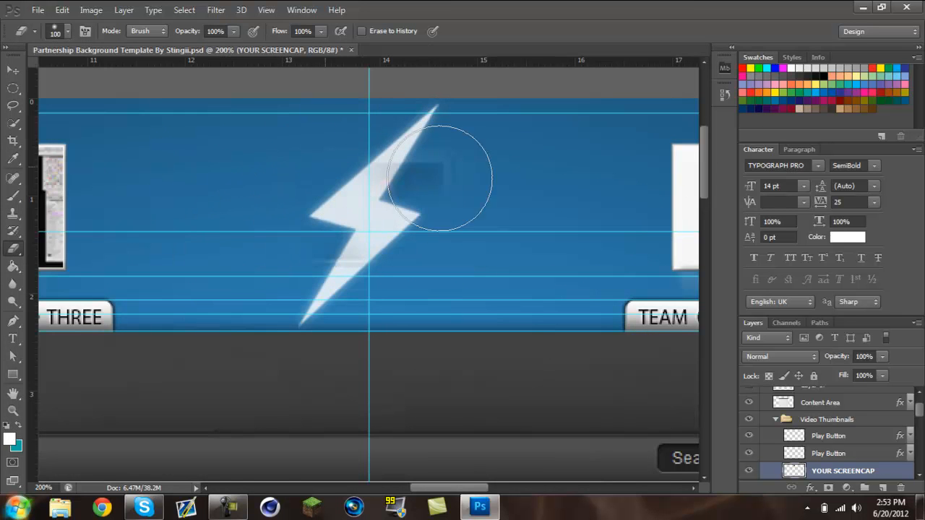
{"action": "key", "text": "ctrl+z"}
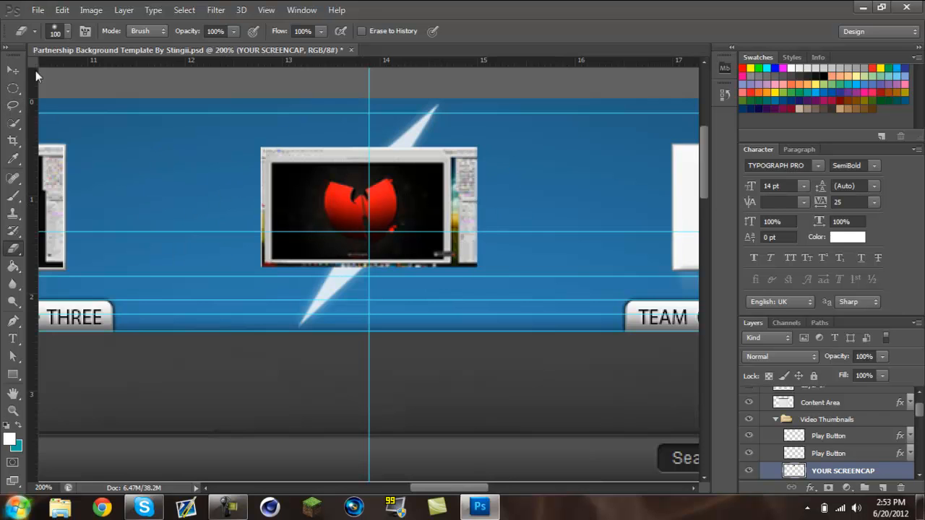
- Try dabbing holes into the centre thumbnail with the 13 px Background Eraser, and undo all the dabs
{"action": "left_click", "coordinate": [13, 69]}
{"action": "left_click_drag", "start_coordinate": [13, 248], "coordinate": [59, 260]}
{"action": "left_click", "coordinate": [289, 184]}
{"action": "left_click", "coordinate": [325, 250]}
{"action": "left_click", "coordinate": [390, 191]}
{"action": "left_click", "coordinate": [277, 196]}
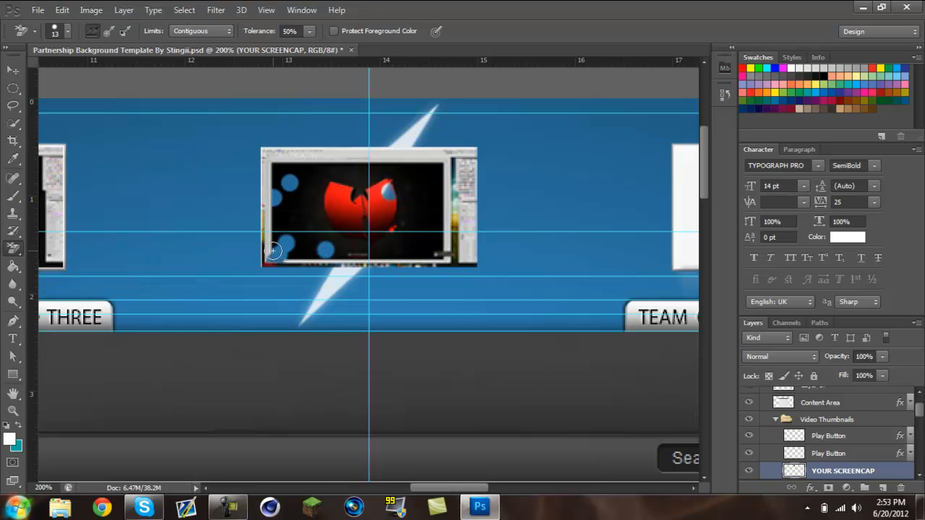
{"action": "key", "text": "ctrl+alt+z"}
{"action": "key", "text": "ctrl+alt+z"}
{"action": "key", "text": "ctrl+alt+z"}
{"action": "key", "text": "ctrl+alt+z"}
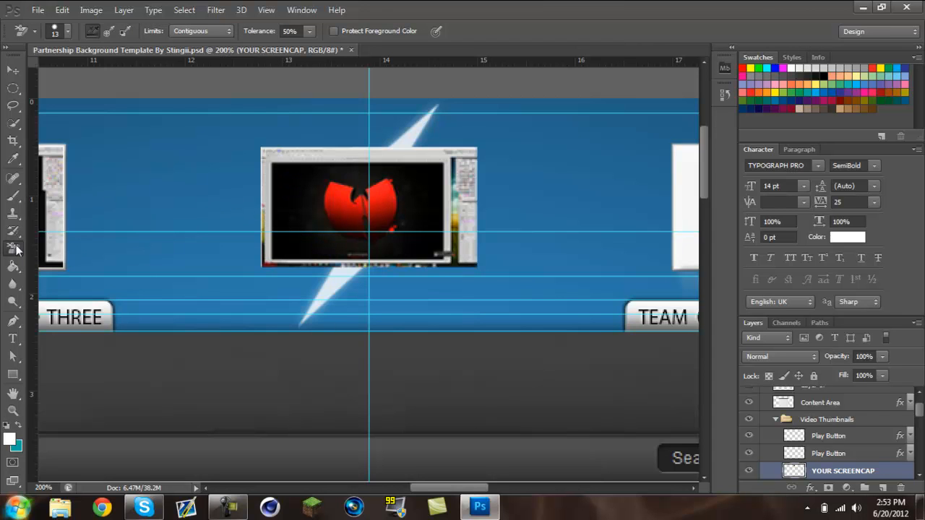
- Try removing the black area around the red emblem in the centre thumbnail with the Magic Eraser, and undo it
{"action": "left_click", "coordinate": [16, 250]}
{"action": "left_click", "coordinate": [72, 272]}
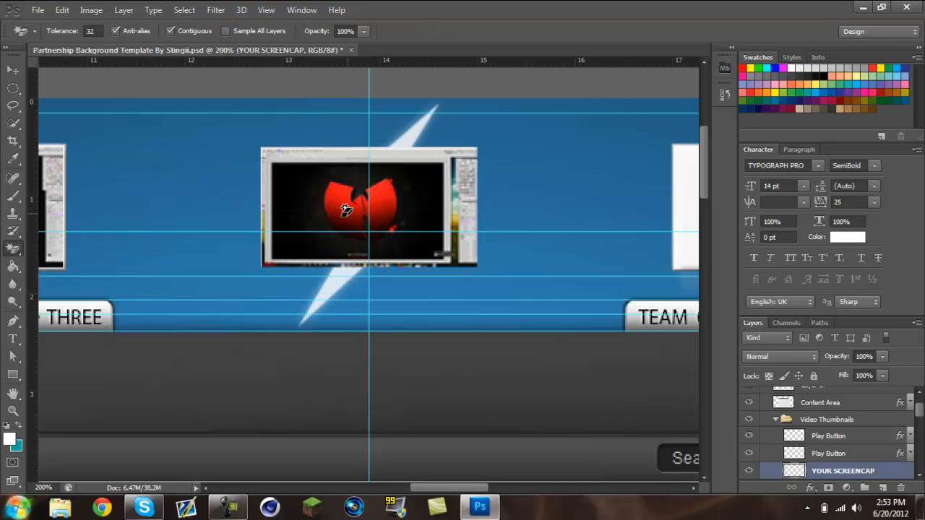
{"action": "left_click", "coordinate": [307, 221]}
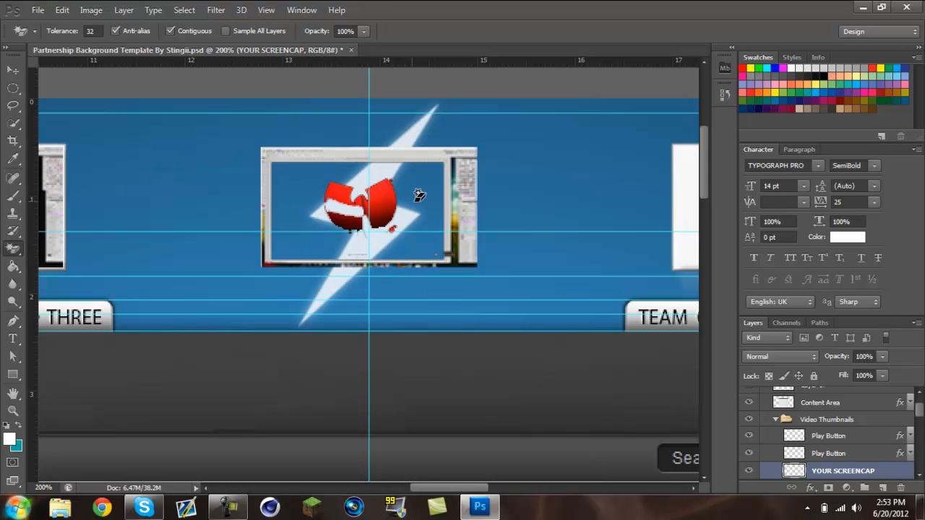
{"action": "key", "text": "ctrl+alt+z"}
{"action": "key", "text": "ctrl+alt+z"}
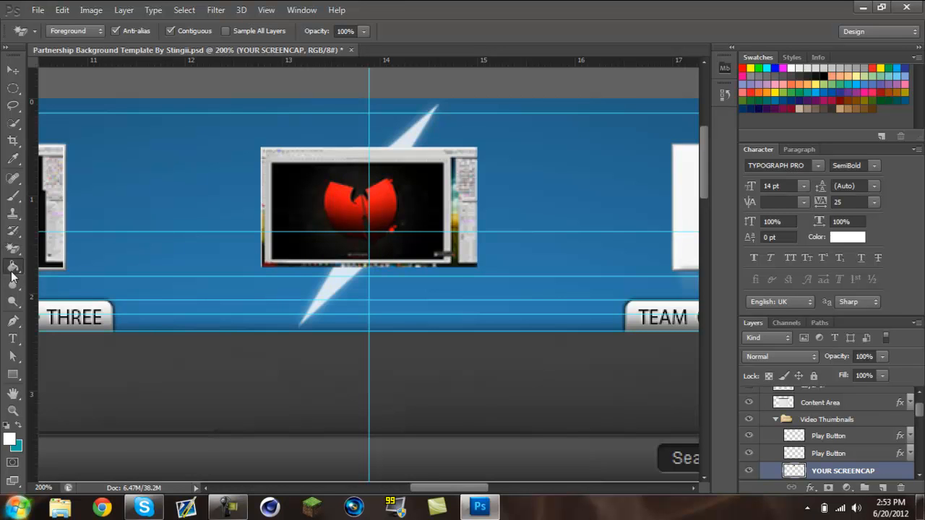
- Activate the Paint Bucket tool from the group containing the Gradient and 3D Material Drop tools
{"action": "left_click", "coordinate": [12, 272]}
{"action": "left_click", "coordinate": [229, 508]}
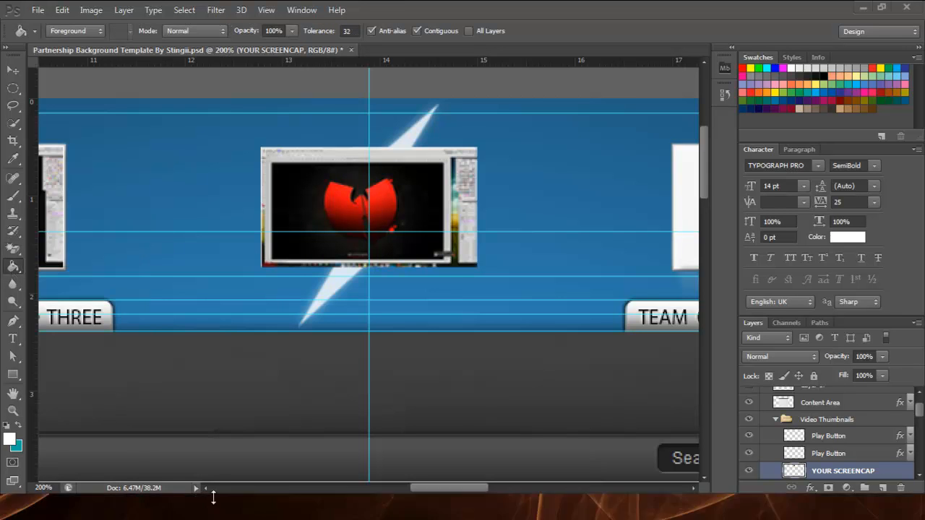
{"action": "left_click", "coordinate": [816, 306]}
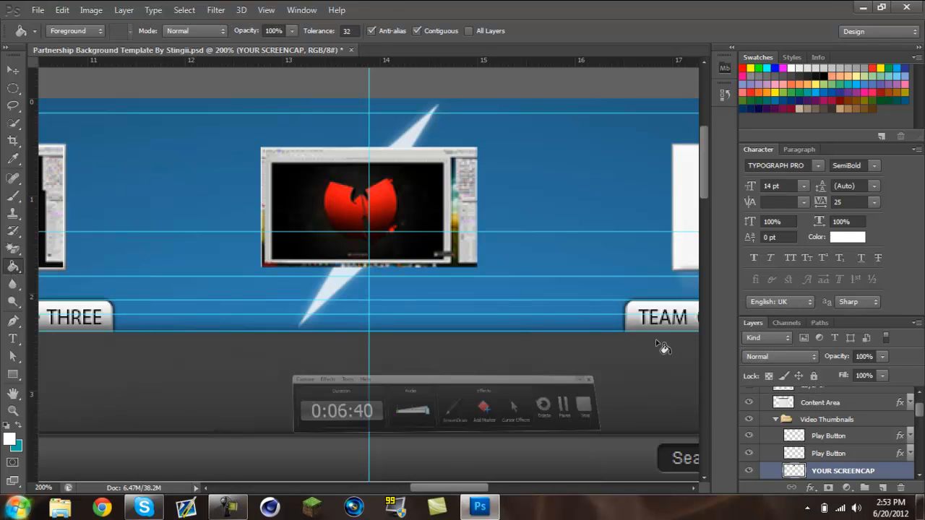
{"action": "left_click", "coordinate": [11, 267]}
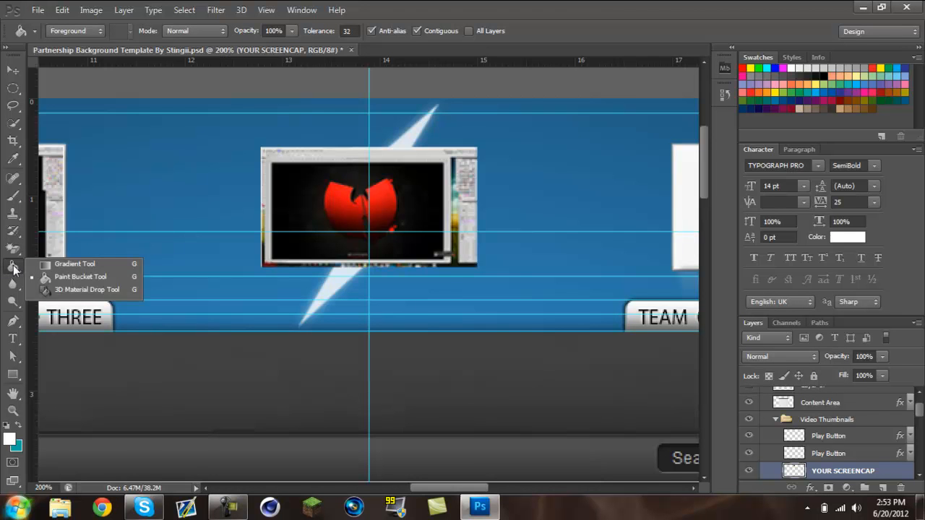
{"action": "left_click", "coordinate": [72, 276]}
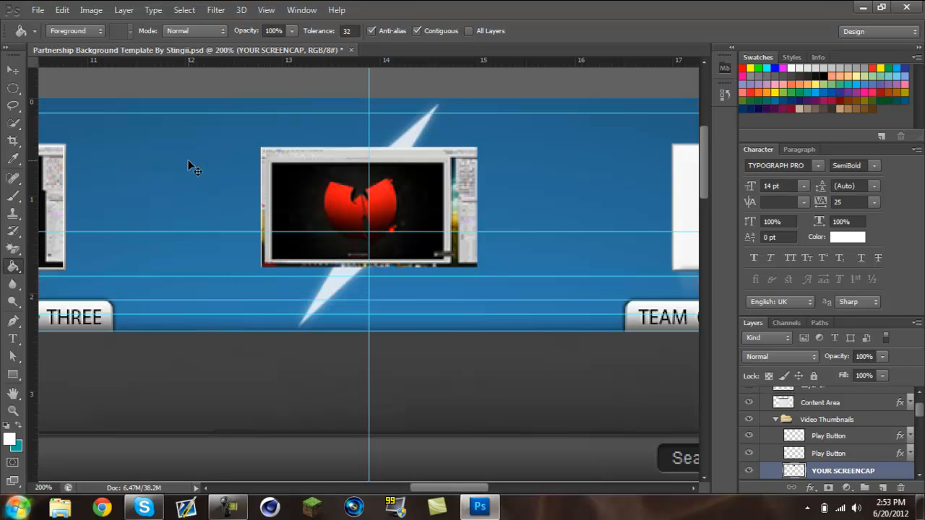
- Fill the Backdrop layer with the white foreground colour using the Paint Bucket
{"action": "key", "text": "ctrl+minus"}
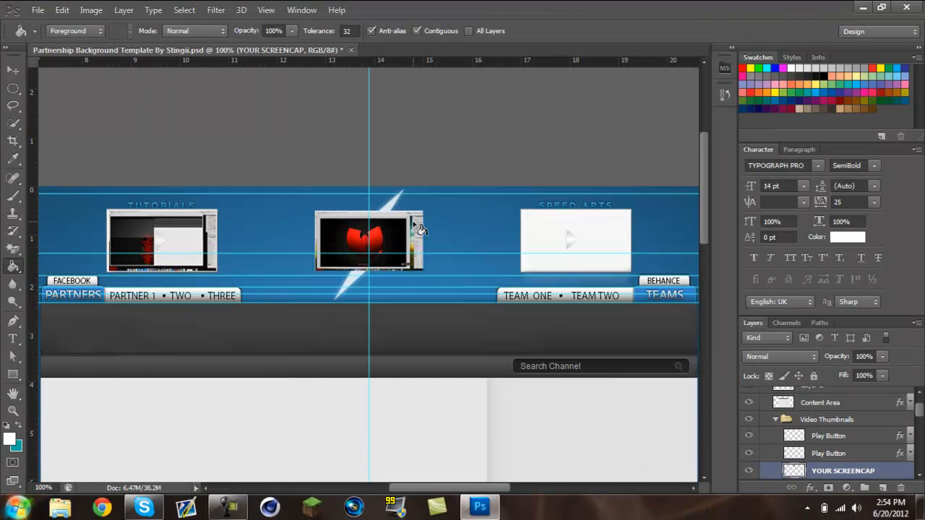
{"action": "key", "text": "ctrl+minus"}
{"action": "key", "text": "ctrl+minus"}
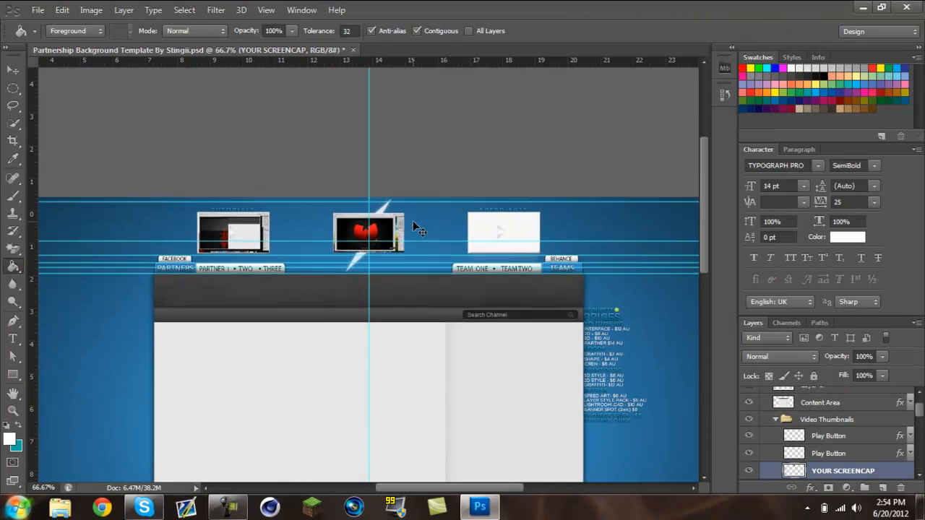
{"action": "scroll", "coordinate": [862, 462], "scroll_direction": "down", "scroll_amount": 5}
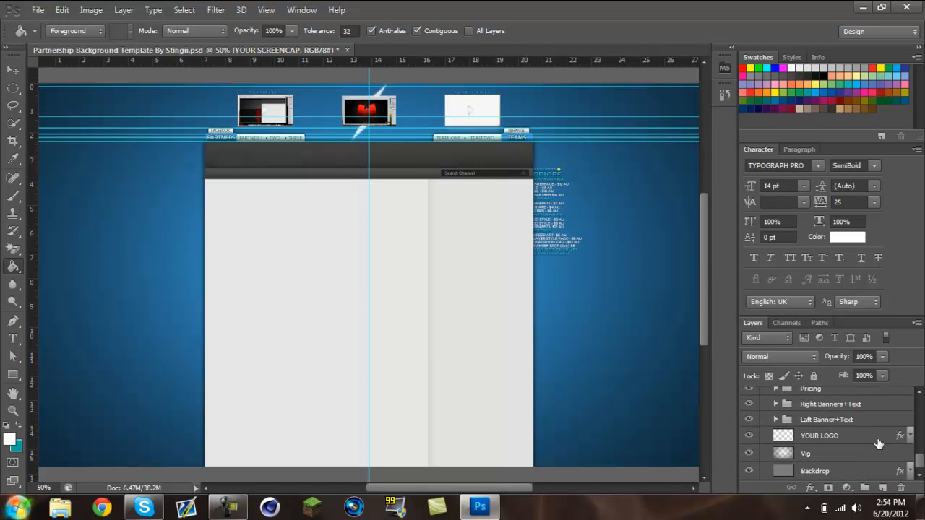
{"action": "left_click", "coordinate": [831, 470]}
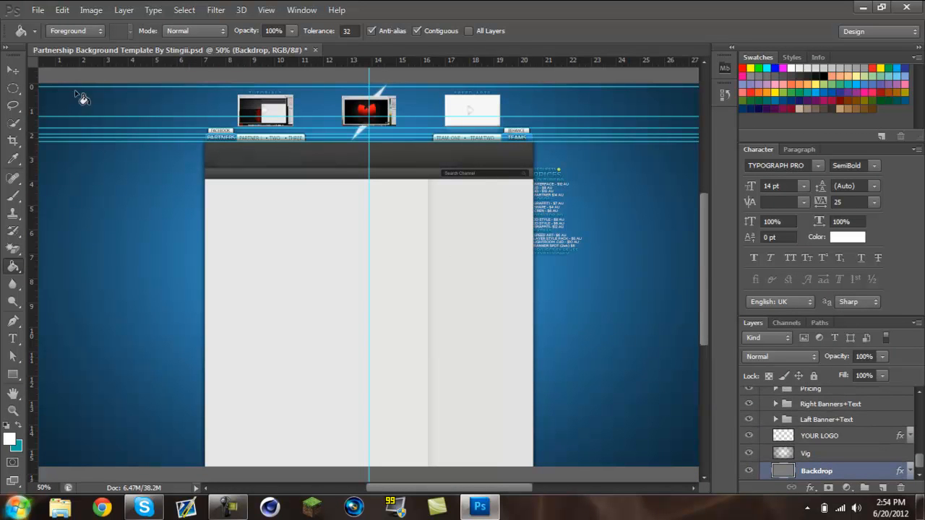
{"action": "left_click", "coordinate": [88, 191]}
- Move the YOUR LOGO lightning bolt onto the blue background beside the content area's left edge
{"action": "left_click", "coordinate": [851, 434]}
{"action": "left_click", "coordinate": [12, 70]}
{"action": "mouse_move", "coordinate": [392, 217]}
{"action": "left_mouse_down"}
{"action": "mouse_move", "coordinate": [249, 229]}
{"action": "mouse_move", "coordinate": [133, 334]}
{"action": "mouse_move", "coordinate": [137, 342]}
{"action": "left_mouse_up"}
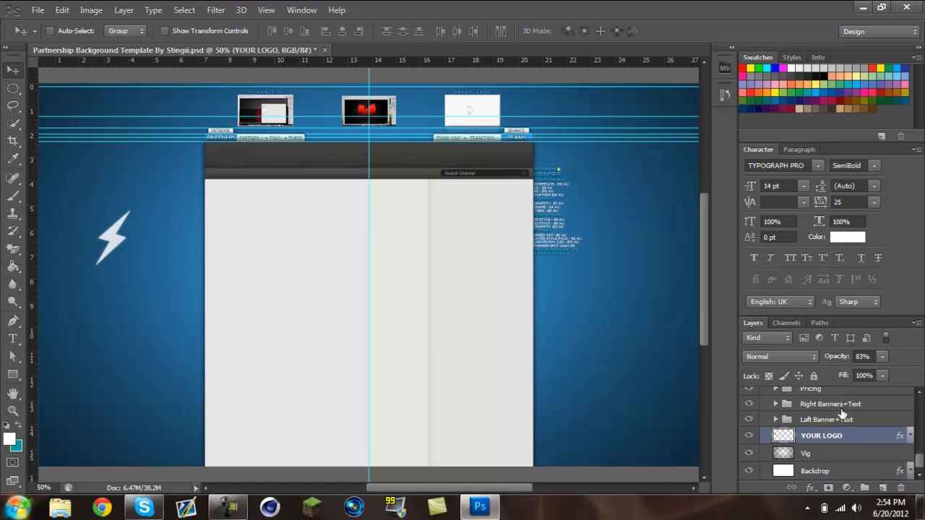
- Set the text and foreground colour to pure red (ff0000) and apply the Paint Bucket to the YOUR LOGO lightning bolt
{"action": "key", "text": "ctrl+plus"}
{"action": "key", "text": "ctrl+plus"}
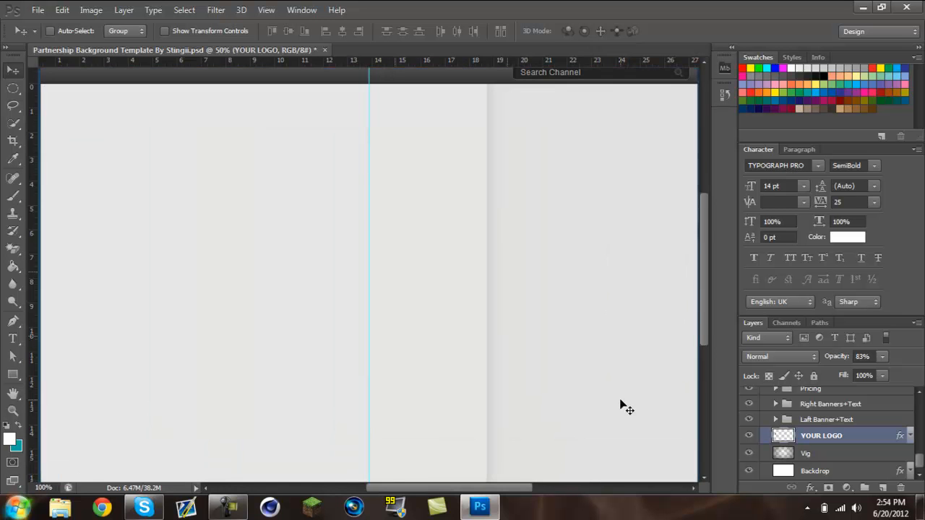
{"action": "left_click_drag", "start_coordinate": [503, 488], "coordinate": [392, 469]}
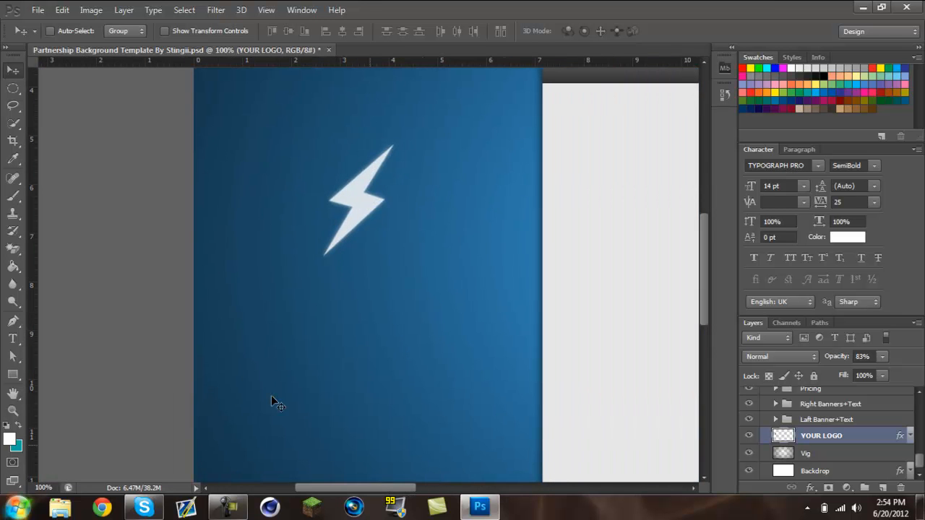
{"action": "left_click", "coordinate": [13, 267]}
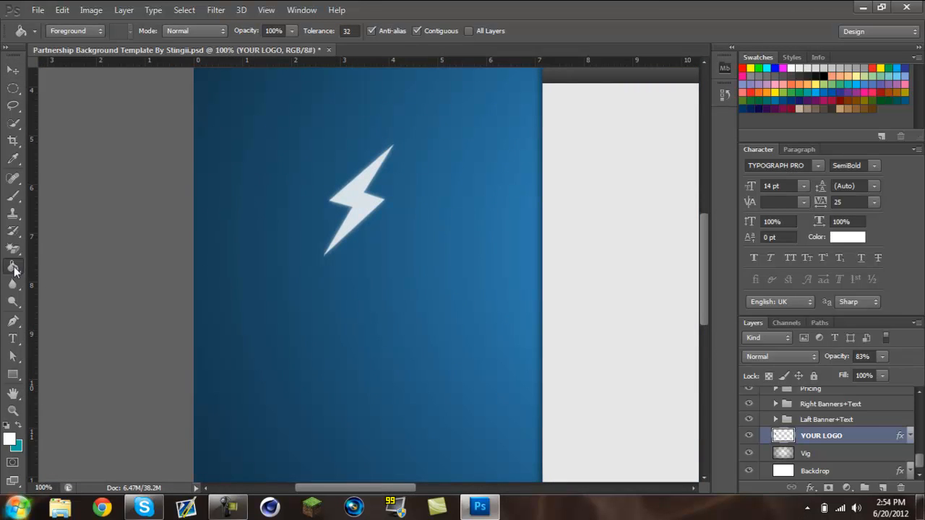
{"action": "left_click", "coordinate": [14, 269]}
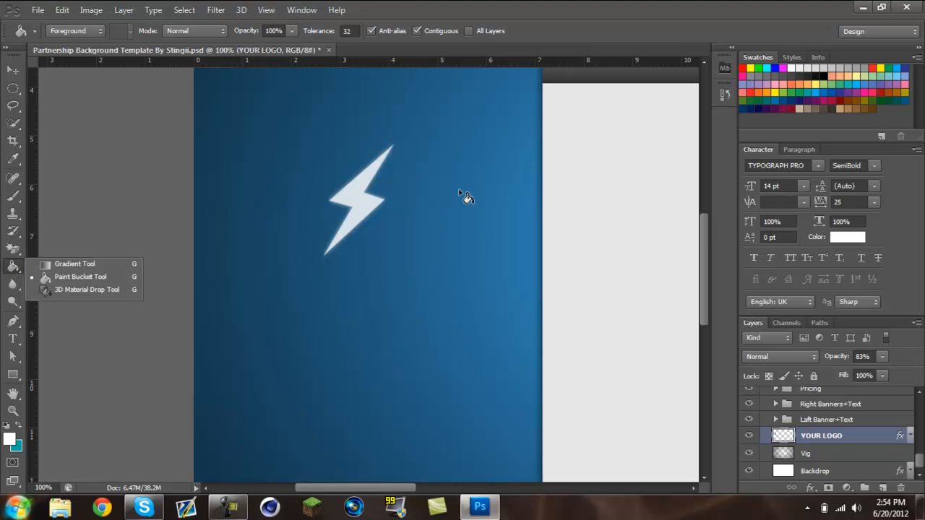
{"action": "left_click", "coordinate": [844, 237]}
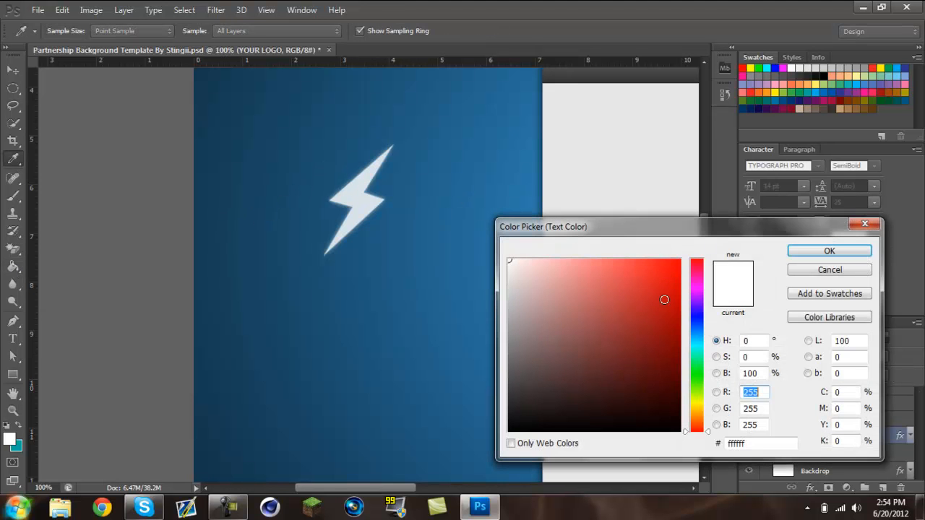
{"action": "left_click_drag", "start_coordinate": [666, 234], "coordinate": [563, 128]}
{"action": "left_click_drag", "start_coordinate": [545, 214], "coordinate": [577, 152]}
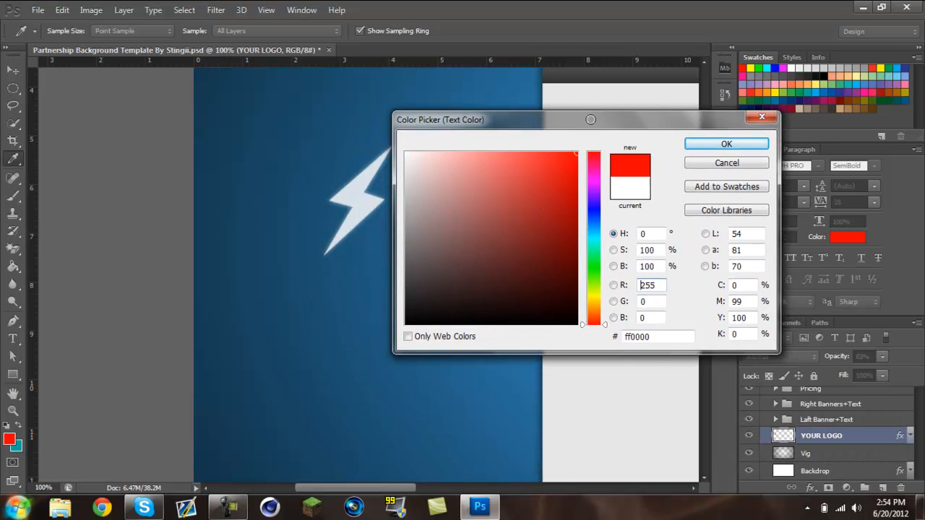
{"action": "left_click", "coordinate": [710, 147]}
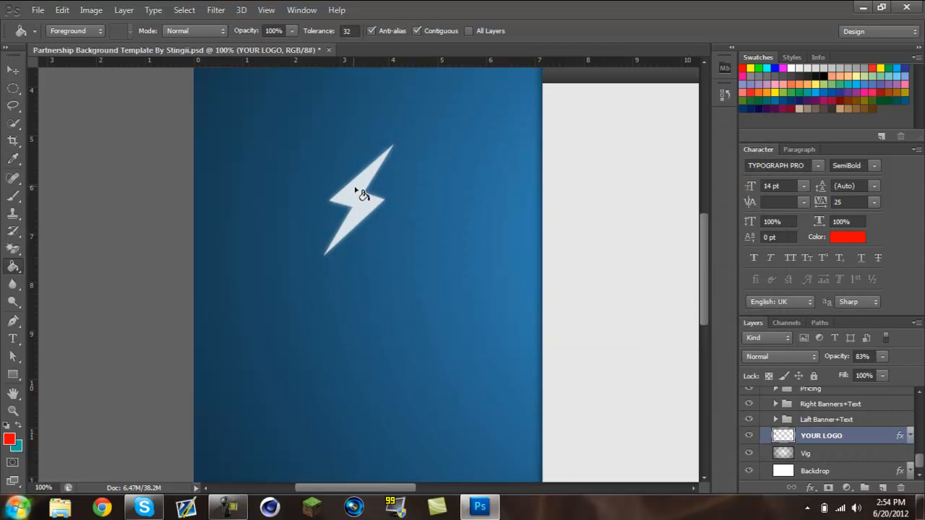
{"action": "left_click", "coordinate": [353, 195]}
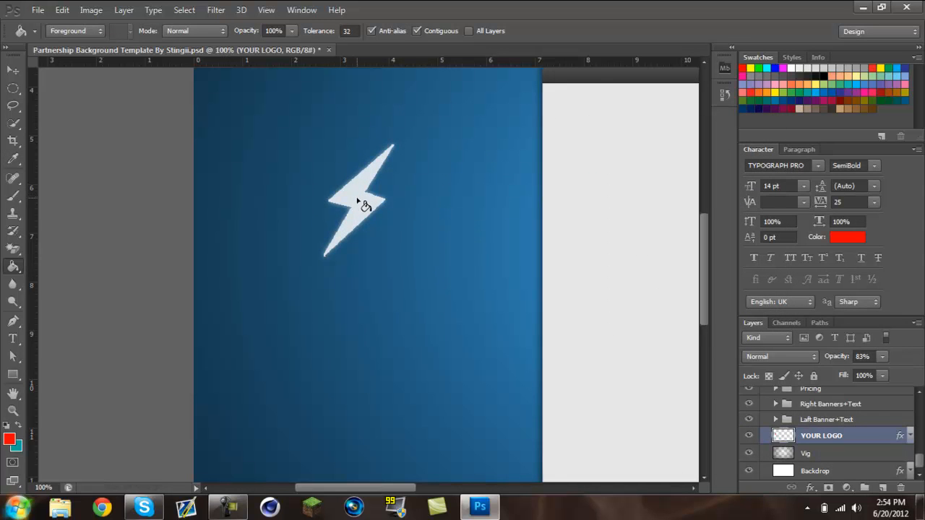
- Move the YOUR LOGO lightning bolt up and to the right on the blue background, close to the content area's left edge
{"action": "key", "text": "v"}
{"action": "left_click_drag", "start_coordinate": [338, 208], "coordinate": [376, 182]}
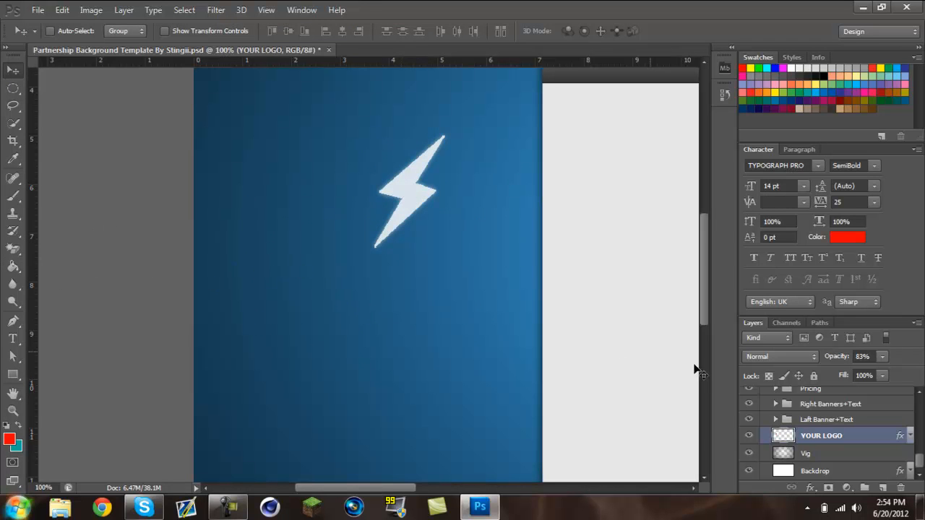
{"action": "right_click", "coordinate": [867, 434]}
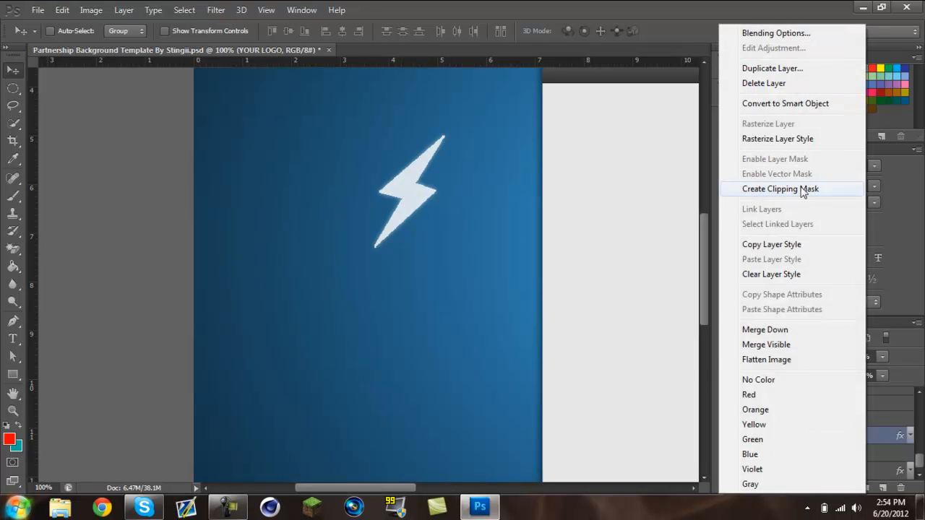
{"action": "left_click", "coordinate": [18, 79]}
{"action": "left_click_drag", "start_coordinate": [379, 211], "coordinate": [433, 166]}
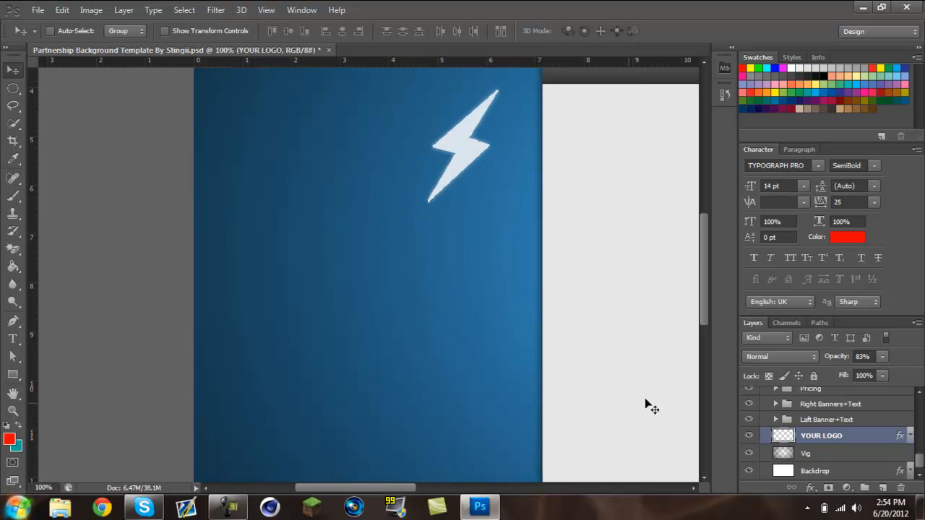
- Try filling the YOUR SCREENCAP layer with red using the Paint Bucket, and undo the fill
{"action": "left_click_drag", "start_coordinate": [702, 274], "coordinate": [706, 194]}
{"action": "left_click_drag", "start_coordinate": [403, 484], "coordinate": [487, 473]}
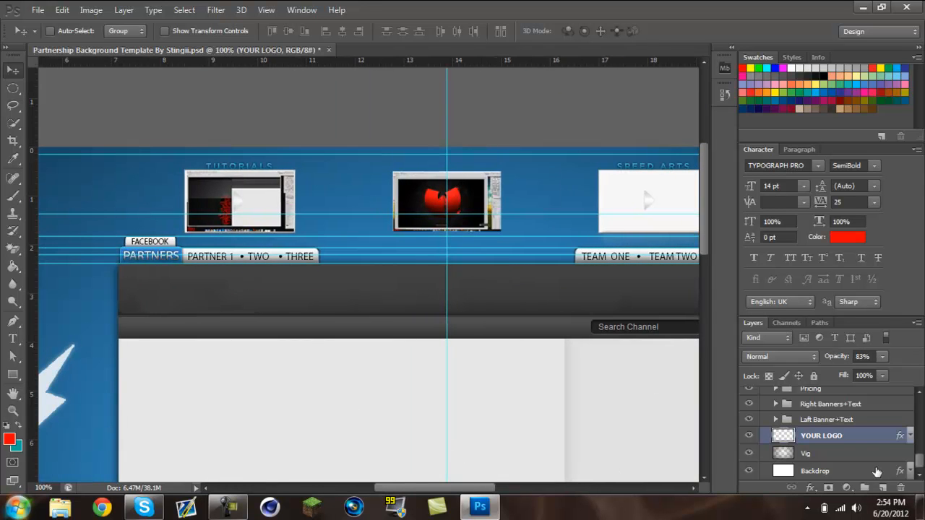
{"action": "scroll", "coordinate": [851, 454], "scroll_direction": "up", "scroll_amount": 5}
{"action": "scroll", "coordinate": [840, 427], "scroll_direction": "up", "scroll_amount": 3}
{"action": "left_click", "coordinate": [840, 412]}
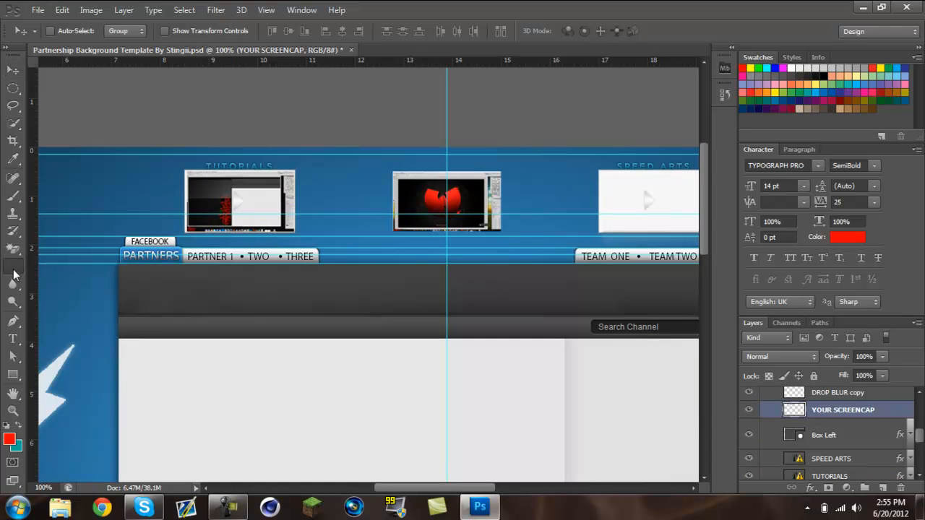
{"action": "left_click", "coordinate": [13, 272]}
{"action": "left_click", "coordinate": [432, 208]}
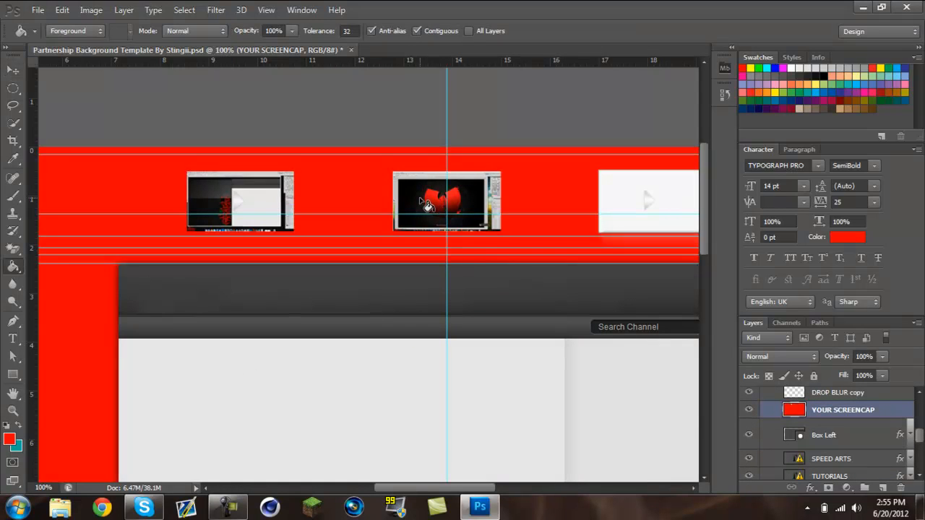
{"action": "key", "text": "ctrl+z"}
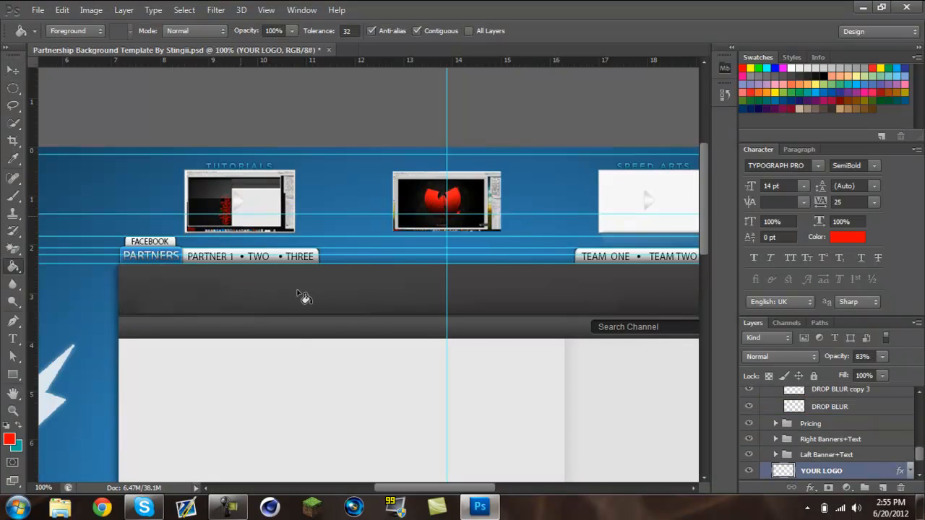
- Draw a red-to-teal radial gradient on the YOUR LOGO layer, from beside the centre thumbnail out past the canvas's upper edge
{"action": "left_click", "coordinate": [20, 269]}
{"action": "left_click", "coordinate": [58, 265]}
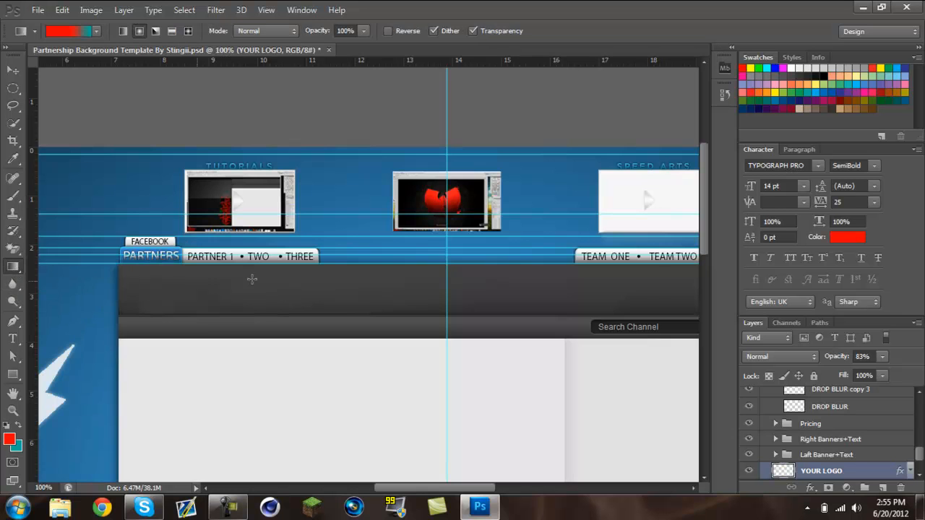
{"action": "left_click_drag", "start_coordinate": [388, 221], "coordinate": [85, 94]}
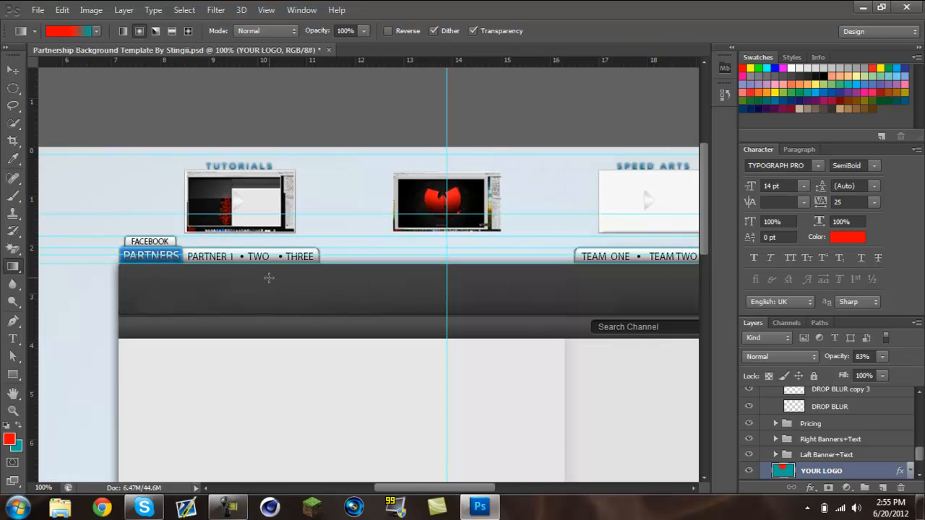
{"action": "key", "text": "ctrl+minus"}
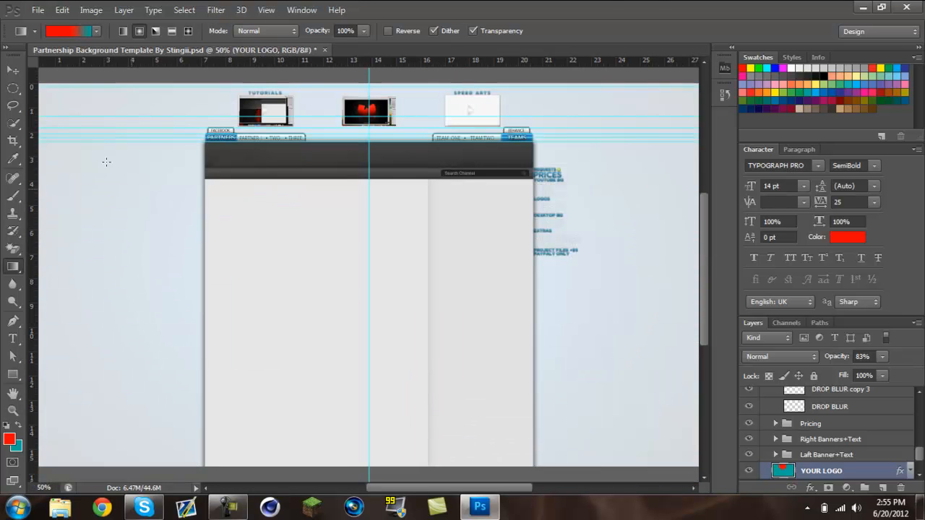
{"action": "left_click", "coordinate": [36, 10]}
{"action": "left_click", "coordinate": [39, 22]}
{"action": "left_click", "coordinate": [492, 142]}
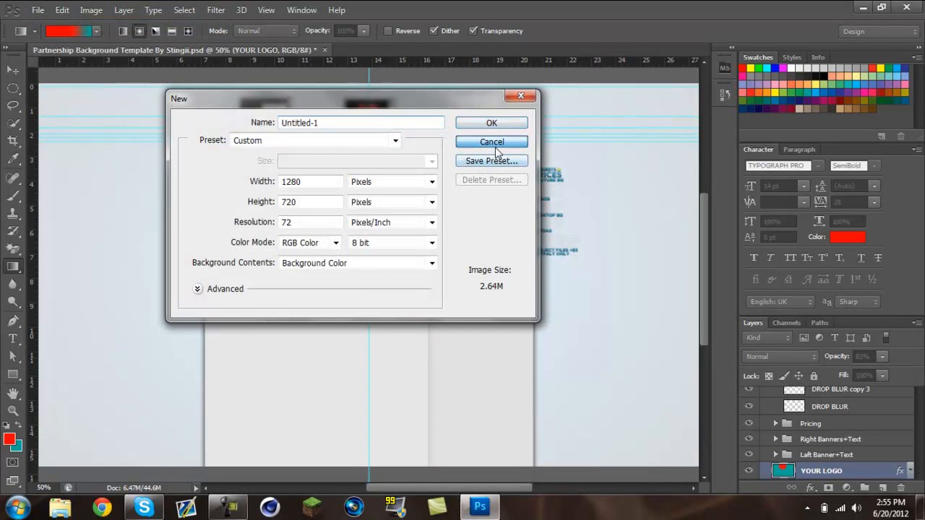
- Create a new 1280 × 720 pixel RGB document at 72 pixels/inch and convert its Background into the regular layer Layer 0
{"action": "left_click", "coordinate": [37, 10]}
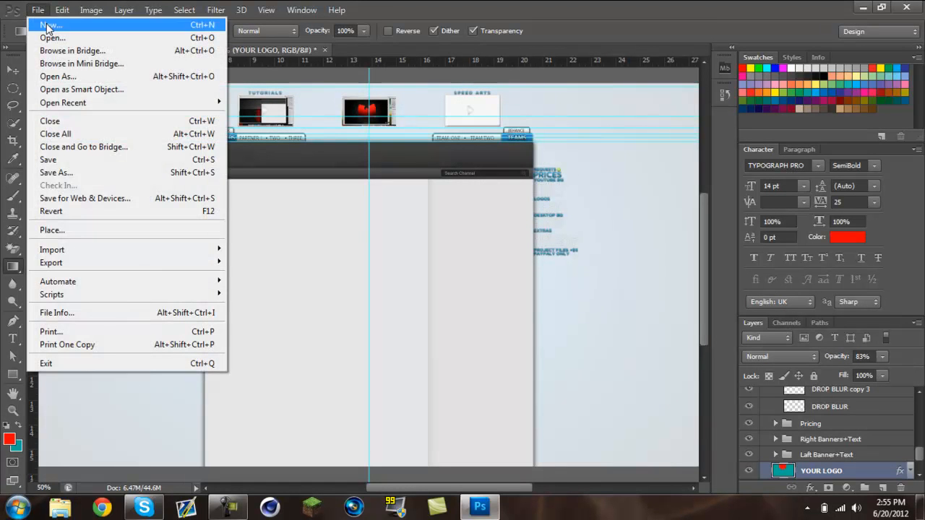
{"action": "left_click", "coordinate": [48, 24]}
{"action": "left_click_drag", "start_coordinate": [289, 102], "coordinate": [331, 158]}
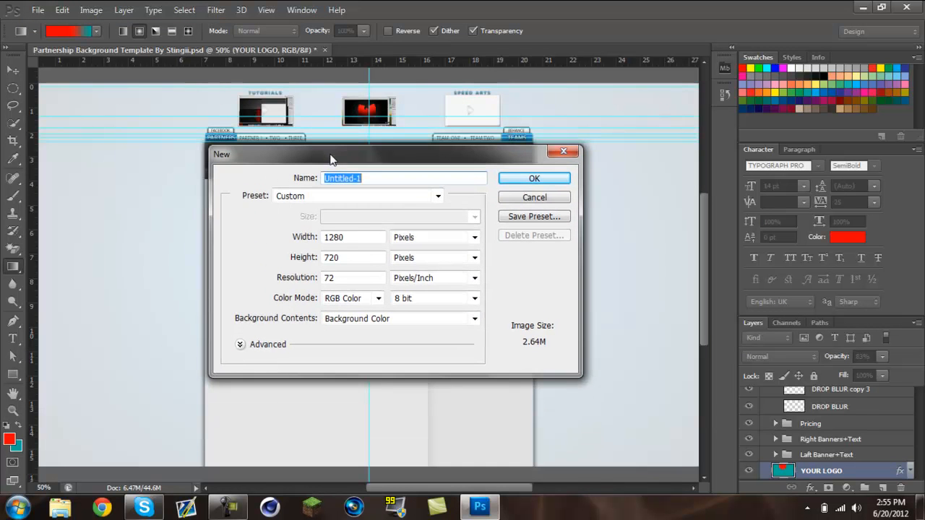
{"action": "double_click", "coordinate": [344, 237]}
{"action": "double_click", "coordinate": [354, 257]}
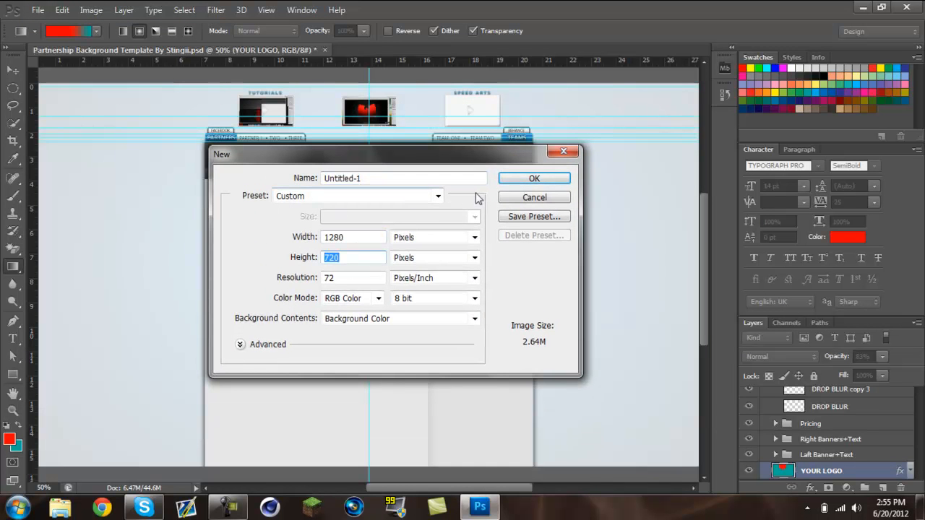
{"action": "left_click", "coordinate": [521, 179]}
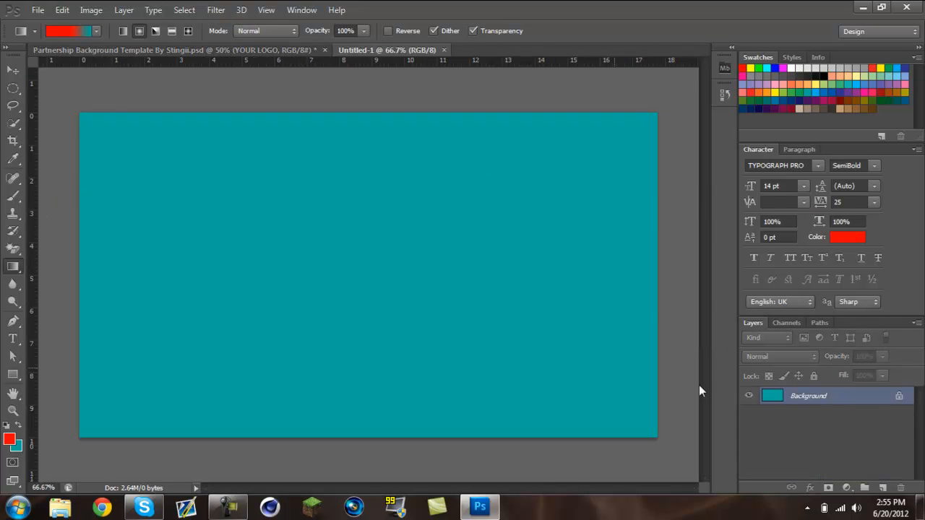
{"action": "double_click", "coordinate": [851, 395]}
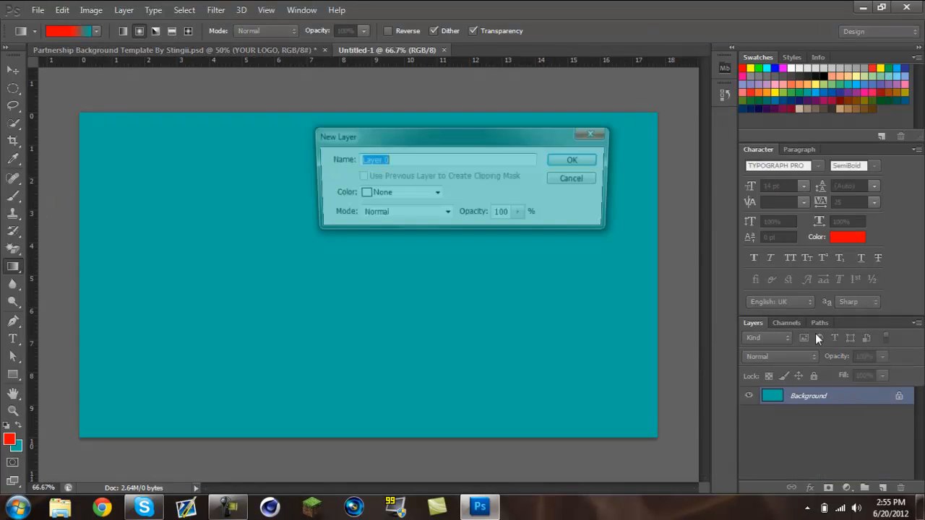
{"action": "left_click", "coordinate": [591, 160]}
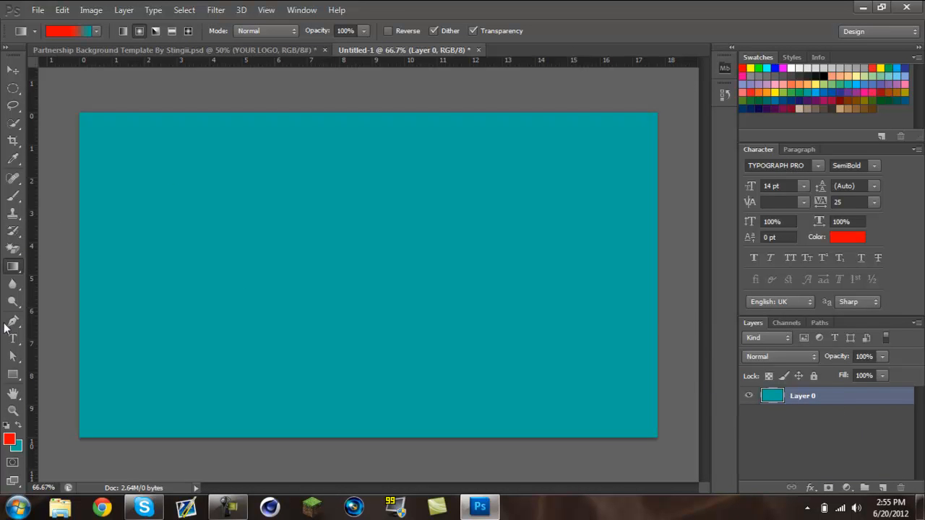
- Fill Layer 0 with the red foreground colour (ff0000) using the Paint Bucket
{"action": "left_click", "coordinate": [15, 266]}
{"action": "left_click", "coordinate": [45, 278]}
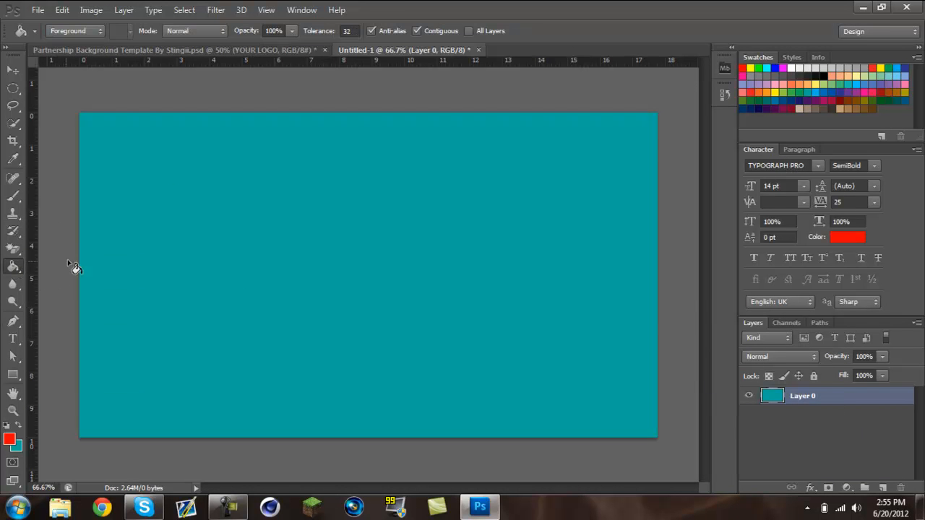
{"action": "left_click", "coordinate": [860, 239]}
{"action": "left_click", "coordinate": [727, 142]}
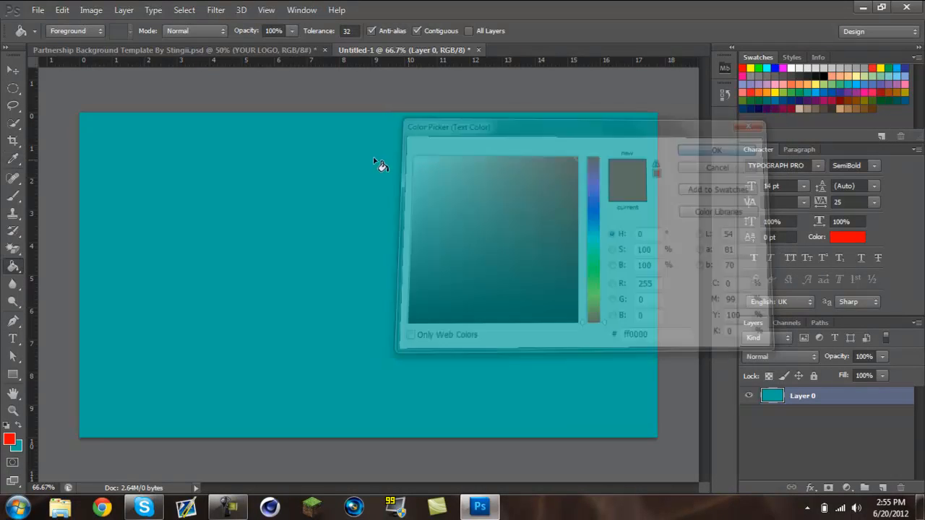
{"action": "left_click", "coordinate": [312, 160]}
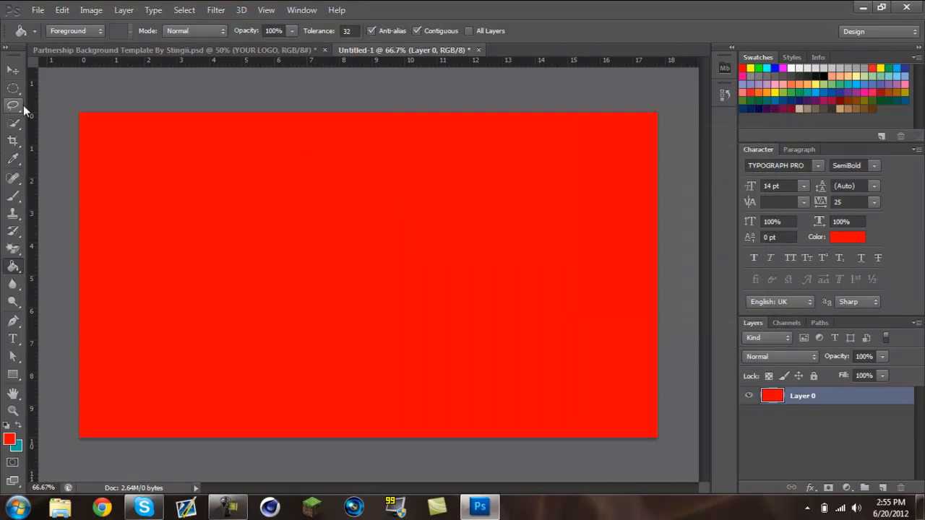
- Try drawing the Transparent Stripes gradient preset from the centre of the red Layer 0 out past its upper-left corner
{"action": "right_click", "coordinate": [13, 269]}
{"action": "left_click", "coordinate": [67, 264]}
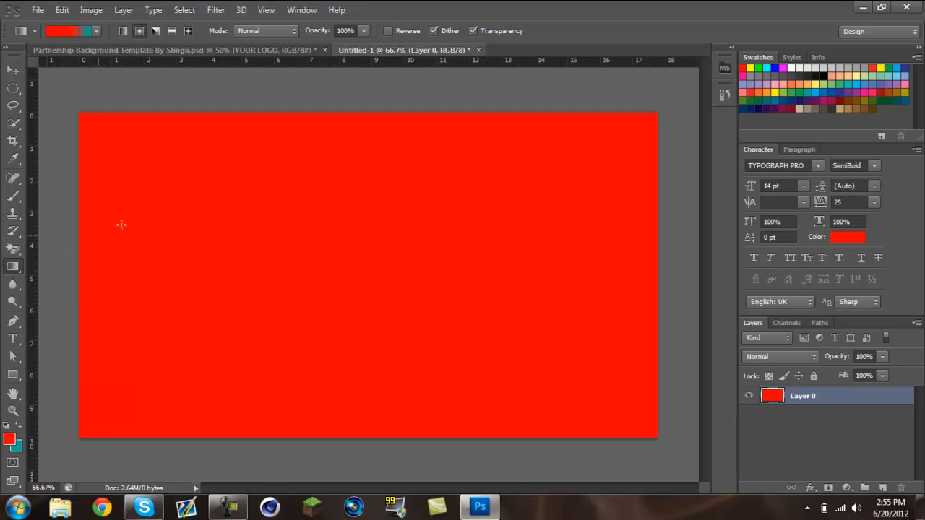
{"action": "left_click", "coordinate": [66, 30]}
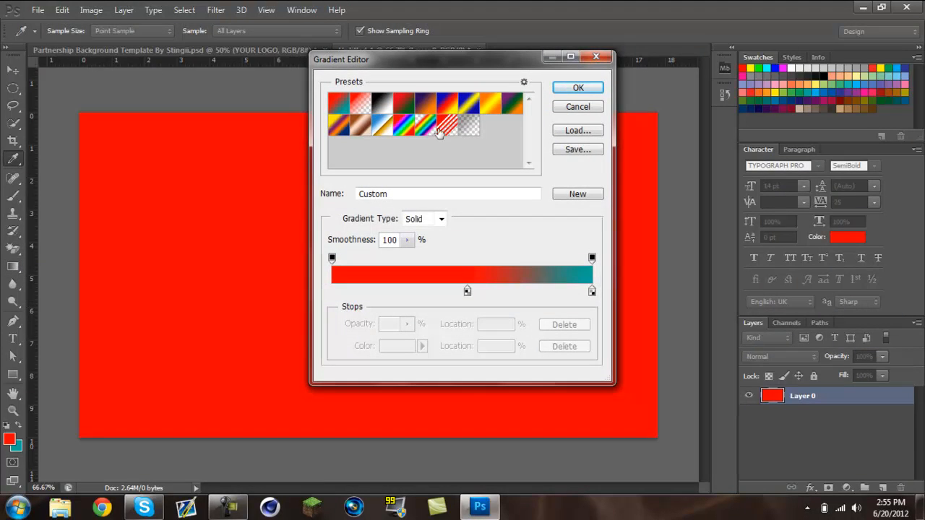
{"action": "left_click", "coordinate": [445, 128]}
{"action": "left_click", "coordinate": [580, 88]}
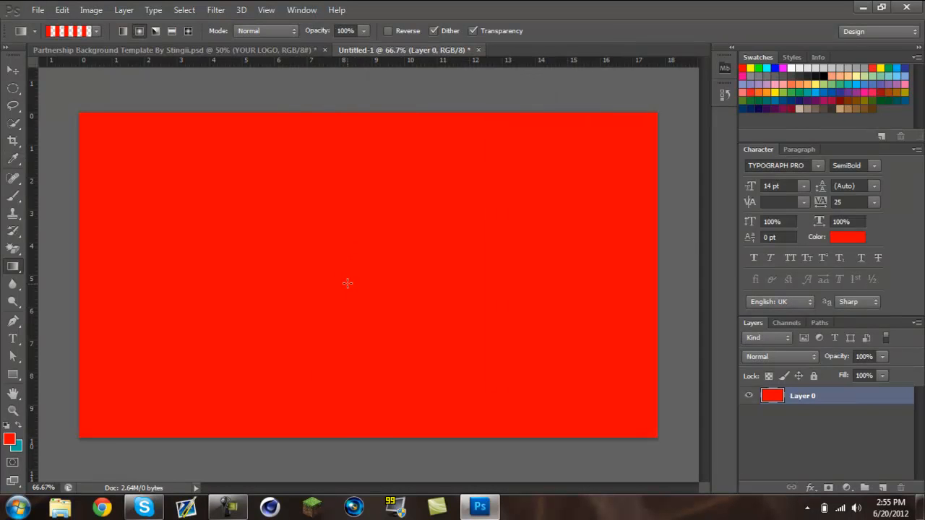
{"action": "left_click_drag", "start_coordinate": [377, 283], "coordinate": [60, 96]}
- Pick the black-to-white gradient preset and draw it on Layer 0, first radially from the centre, and again as a left-to-right linear gradient
{"action": "left_click", "coordinate": [77, 31]}
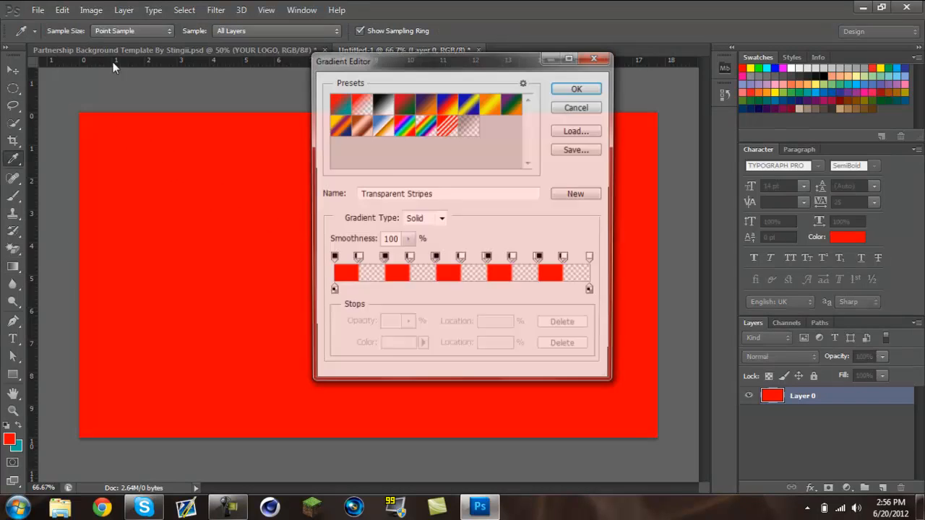
{"action": "left_click", "coordinate": [383, 105]}
{"action": "left_click", "coordinate": [598, 92]}
{"action": "left_click_drag", "start_coordinate": [364, 291], "coordinate": [51, 116]}
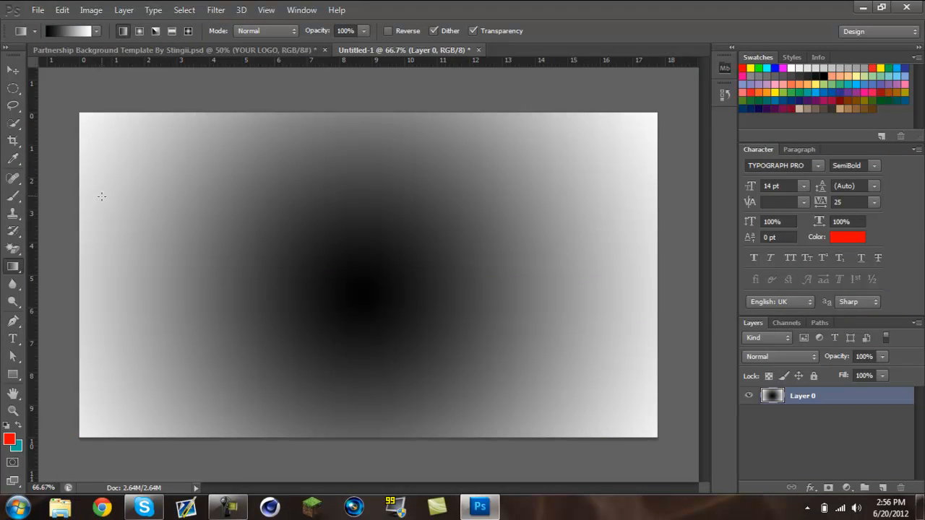
{"action": "left_click_drag", "start_coordinate": [102, 194], "coordinate": [541, 208]}
{"action": "left_click", "coordinate": [13, 70]}
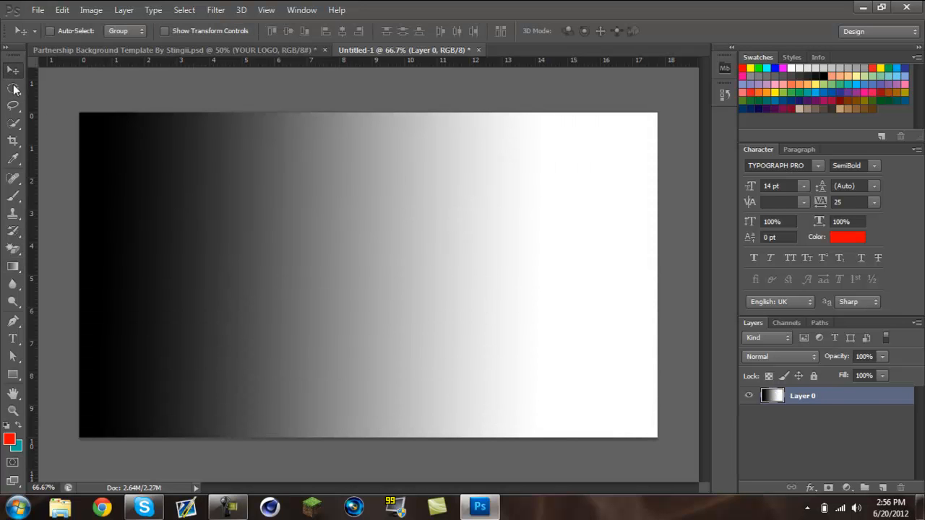